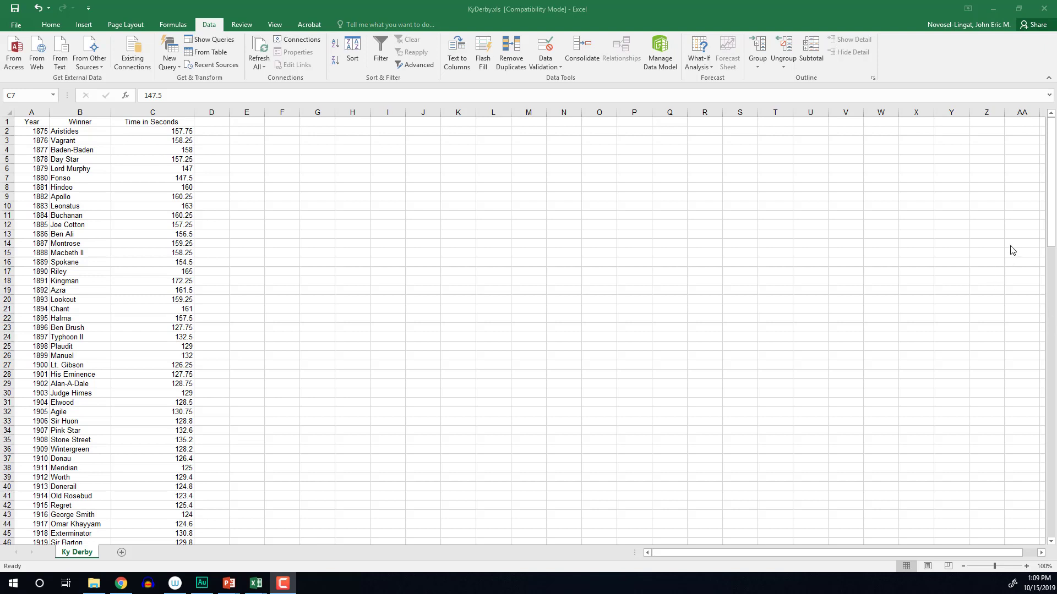
# Select all of column C, Time in Seconds, on the Ky Derby sheet
pyautogui.moveTo(1052, 229); pyautogui.dragTo(1039, 537)
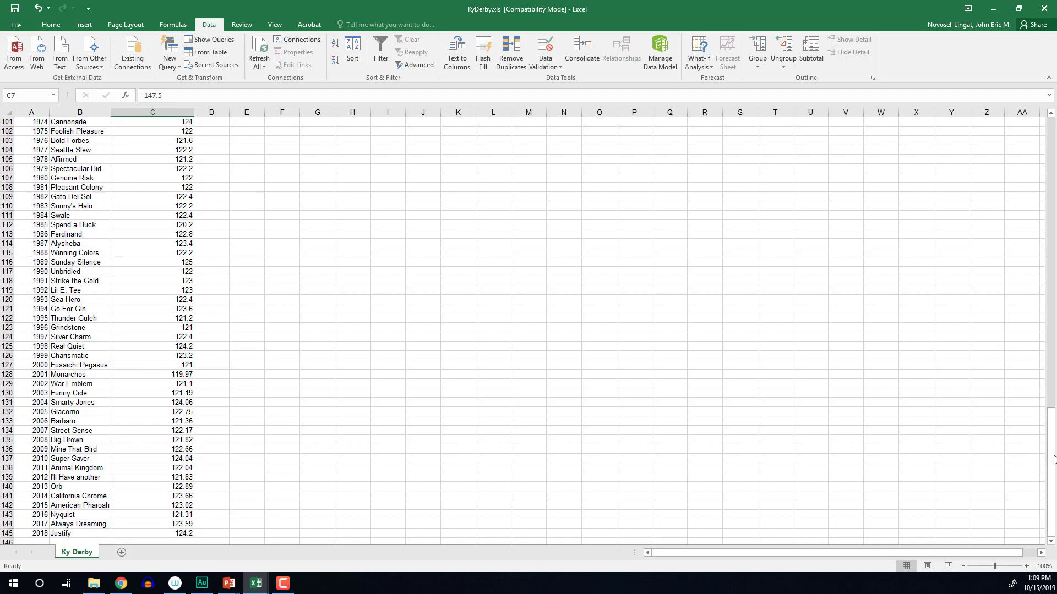
pyautogui.moveTo(1053, 459); pyautogui.dragTo(1049, 167)
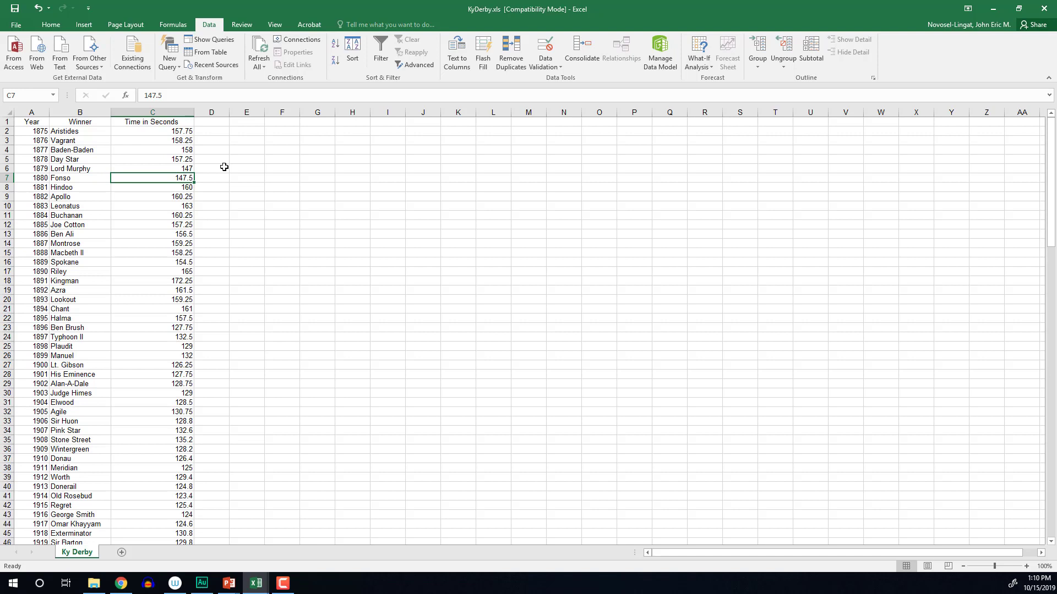
pyautogui.click(167, 112)
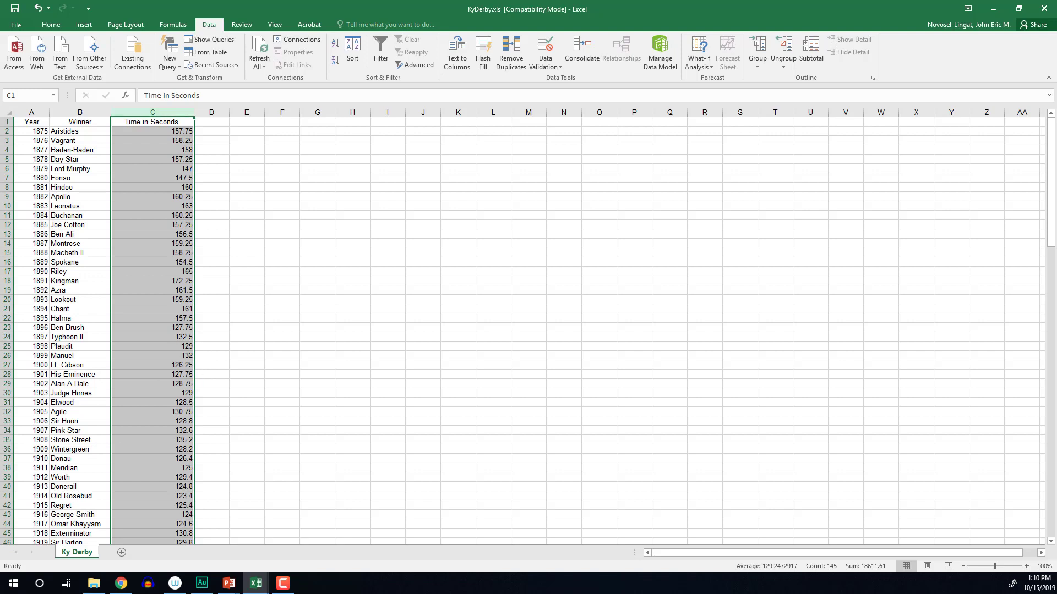
pyautogui.press('F10')
# Add a new Sheet2 with 'Population Data' in A1 and column A widened to fit
pyautogui.click(122, 552)
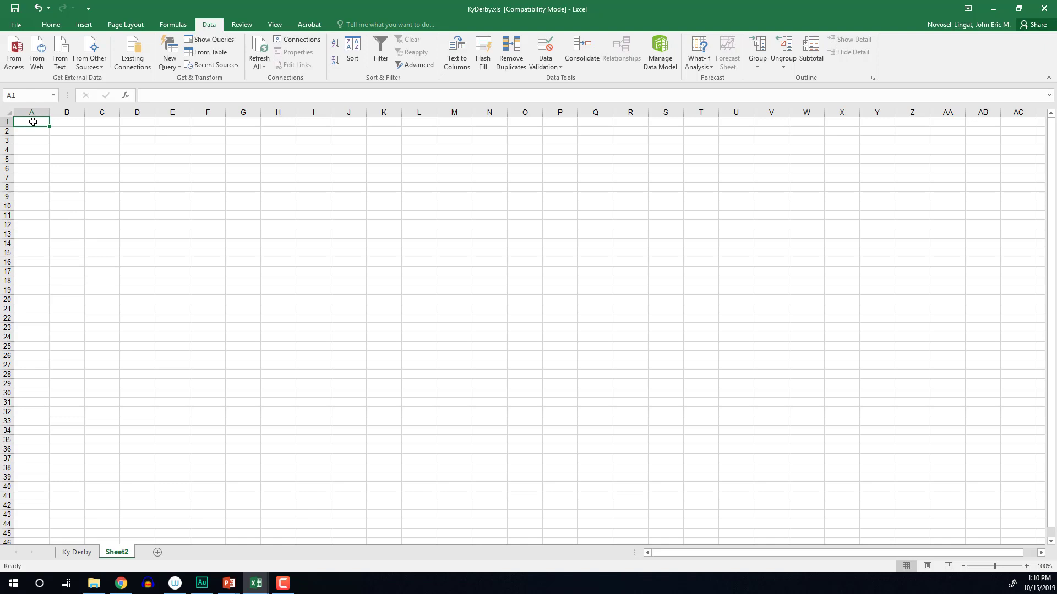
pyautogui.write('Popula')
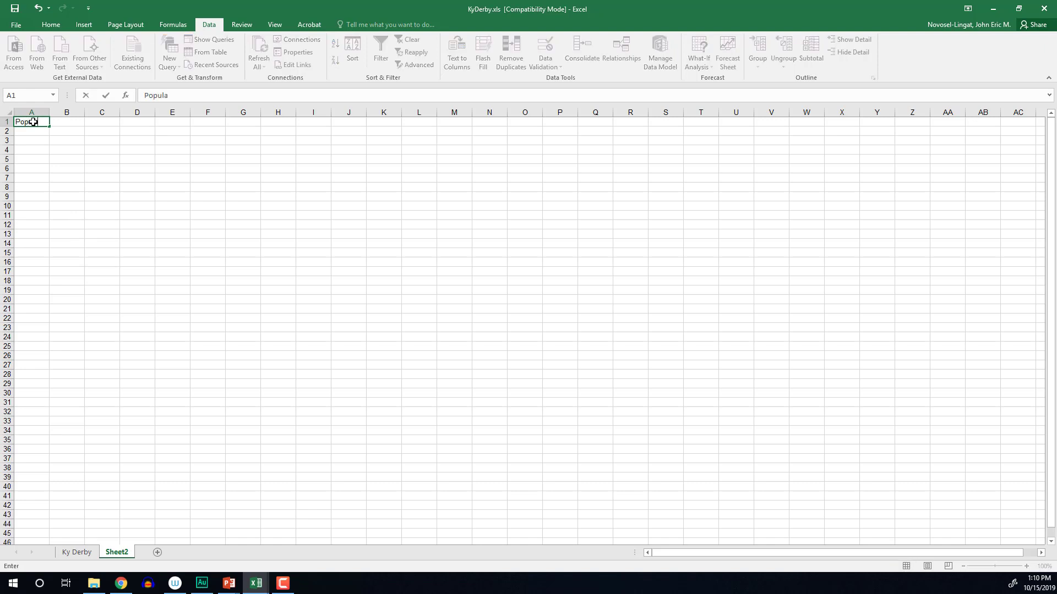
pyautogui.write('tion Data')
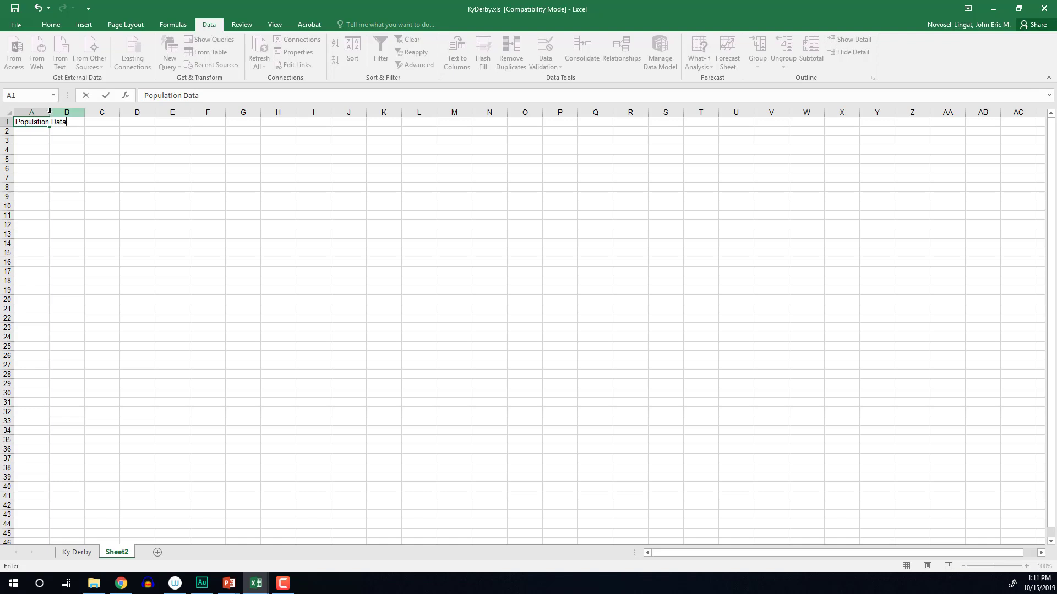
pyautogui.click(49, 112)
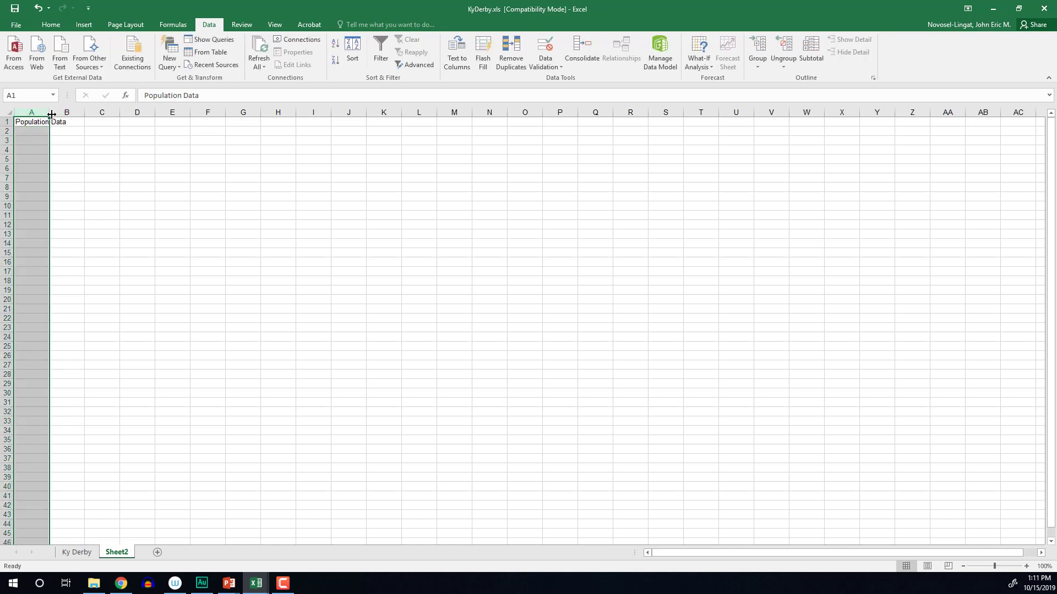
pyautogui.moveTo(51, 114); pyautogui.dragTo(77, 114)
# Enter headings Sample 1, Sample 2, Sample 3, Sample 4 in B1:E1, then return to Ky Derby
pyautogui.click(91, 120)
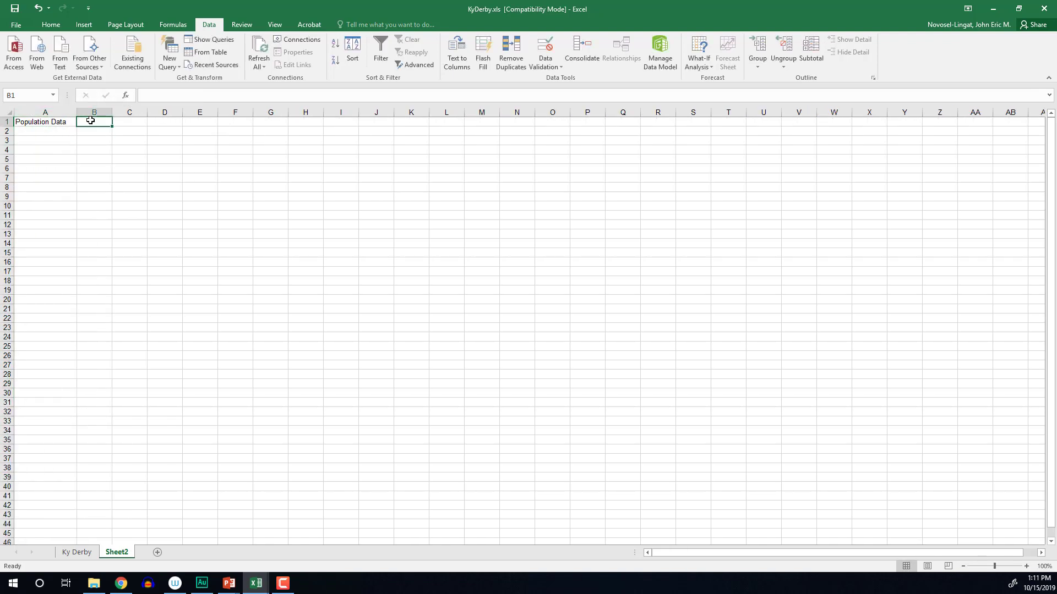
pyautogui.write('Sample')
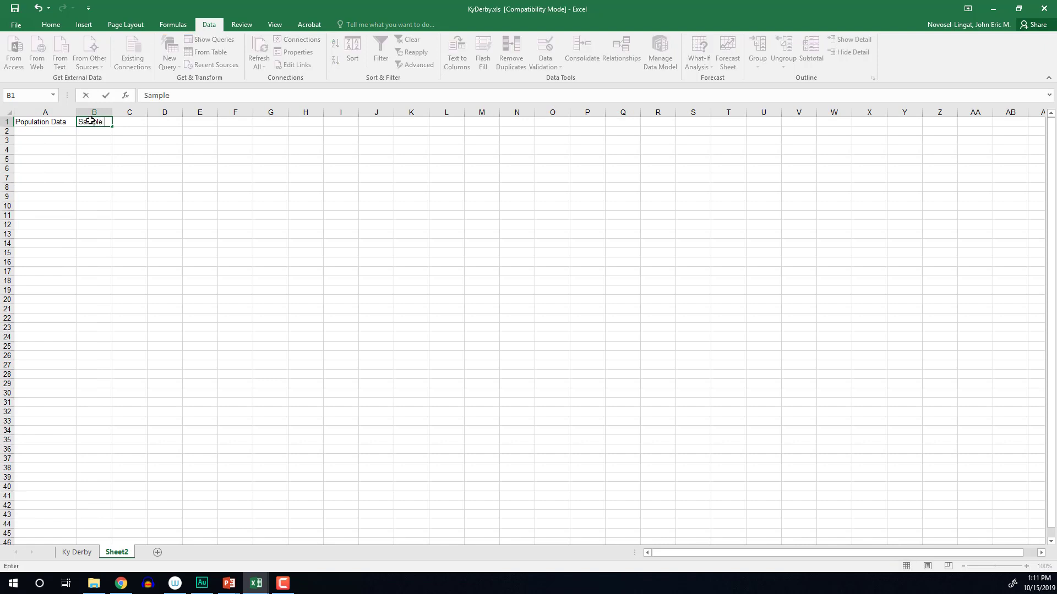
pyautogui.write(' 1')
pyautogui.press('Tab')
pyautogui.write('Sample 2')
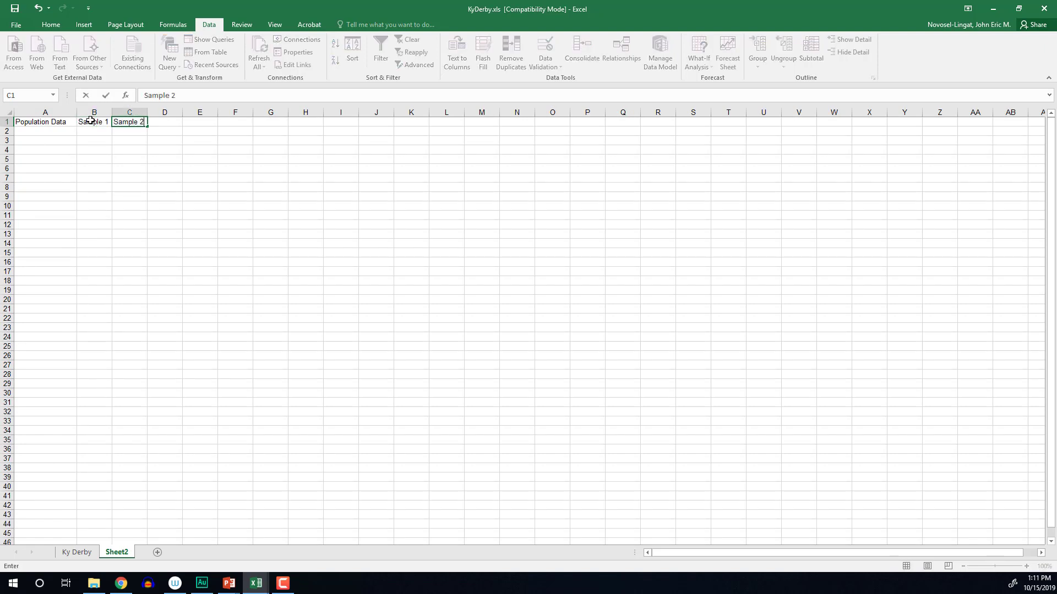
pyautogui.press('Tab')
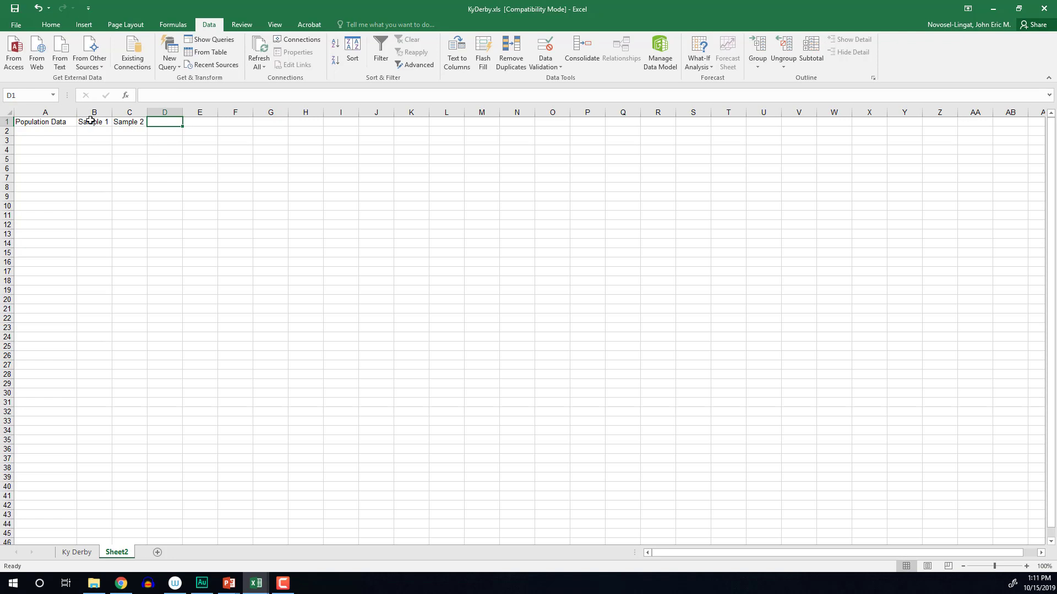
pyautogui.write('Sample 3')
pyautogui.press('Tab')
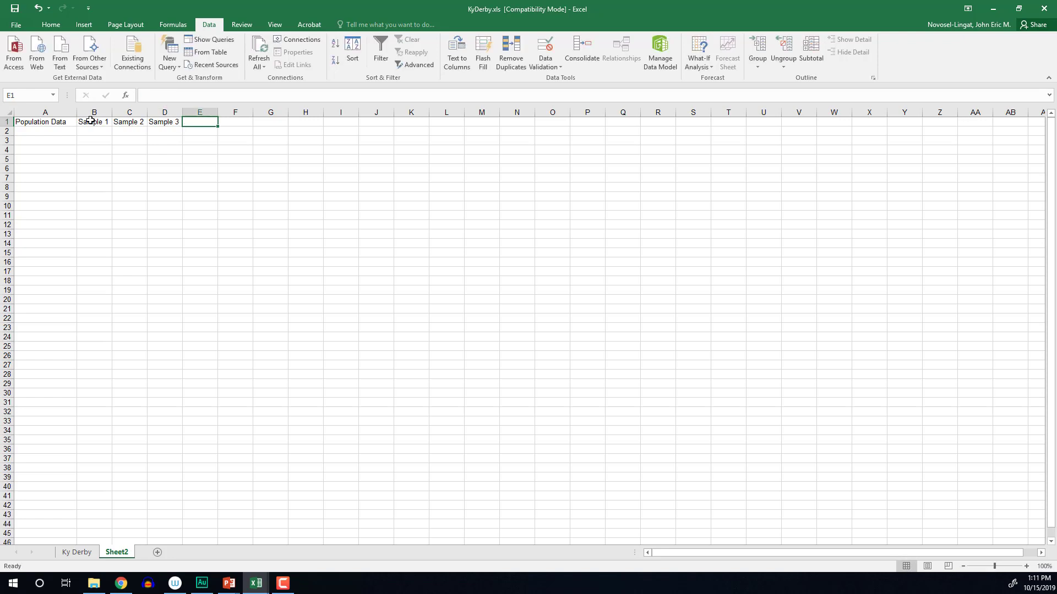
pyautogui.write('Sample 4')
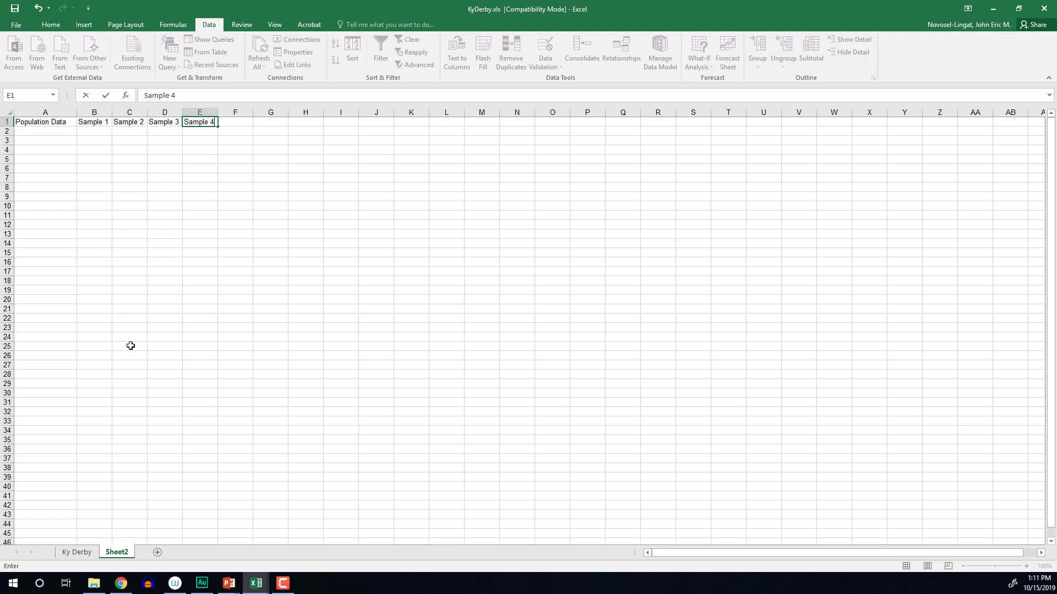
pyautogui.click(78, 552)
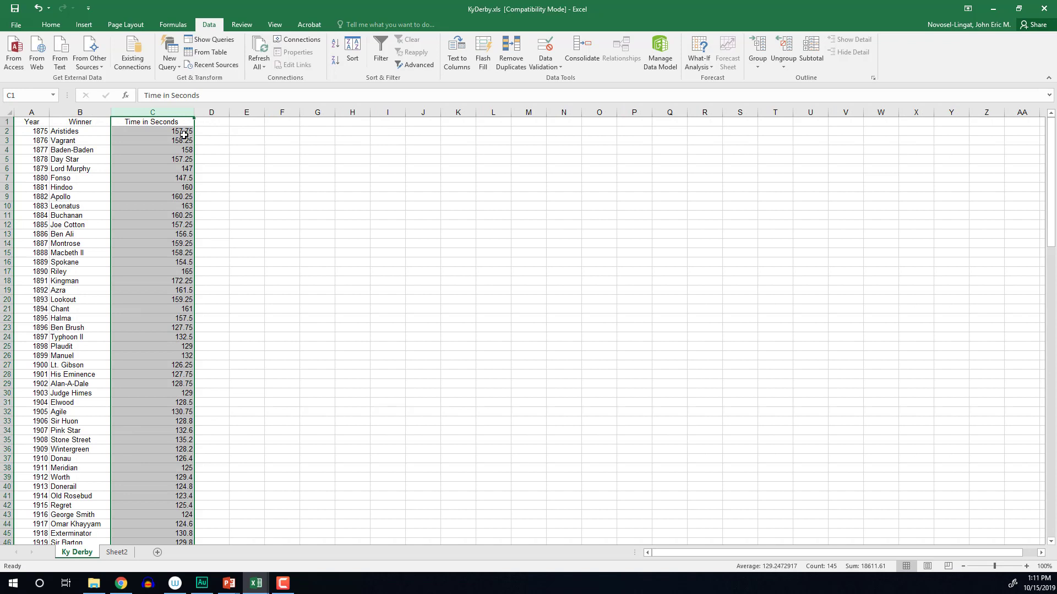
# Copy the 144 winning times in C2:C145 and paste them into Sheet2 starting at A2
pyautogui.moveTo(184, 134); pyautogui.dragTo(172, 524)
pyautogui.rightClick(170, 497)
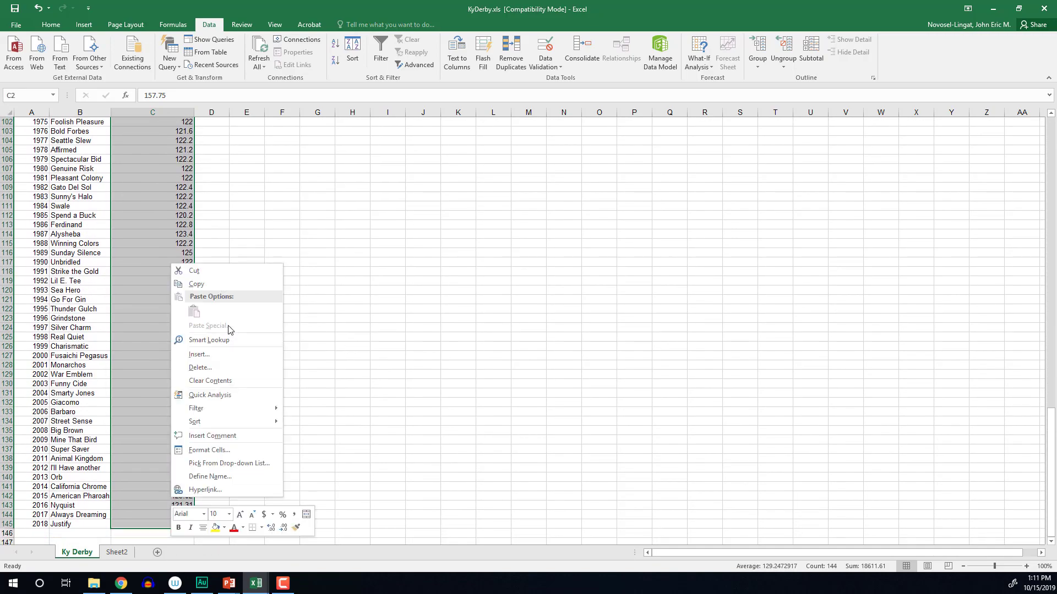
pyautogui.click(223, 281)
pyautogui.scroll(1, 214, 301)
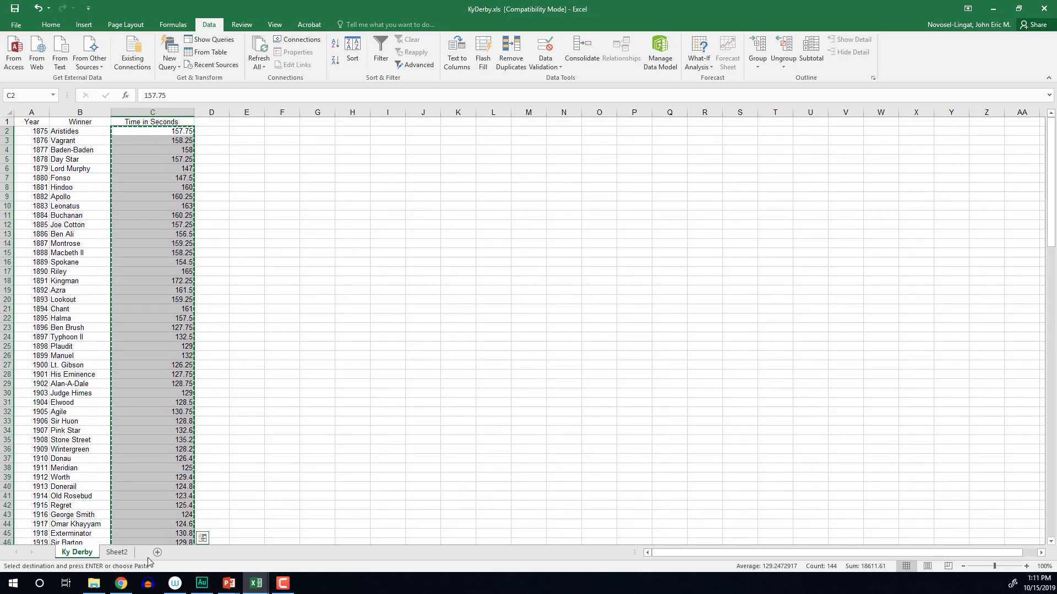
pyautogui.click(117, 552)
pyautogui.click(61, 132)
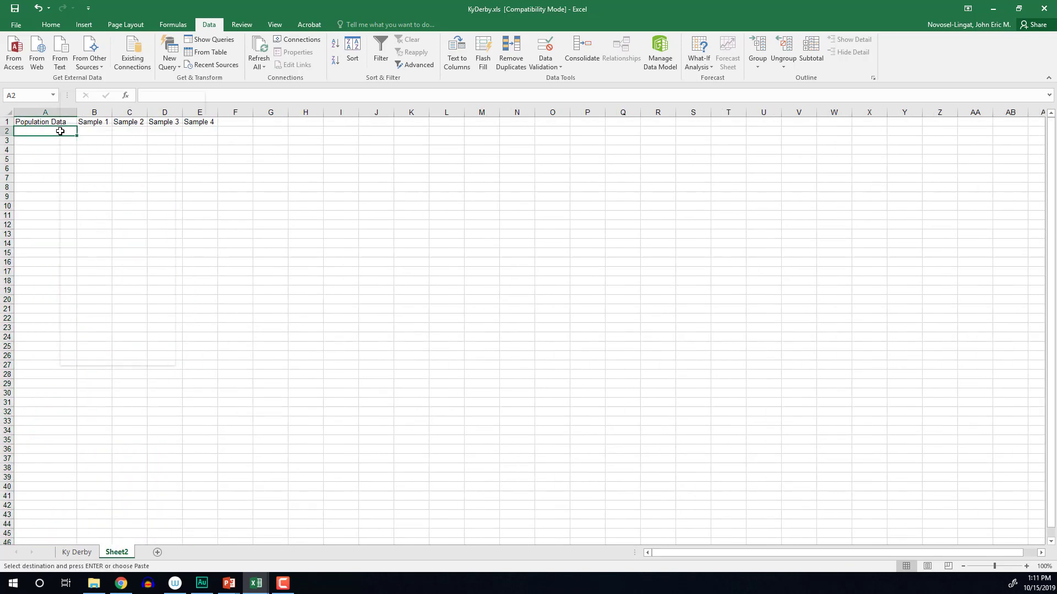
pyautogui.rightClick(60, 132)
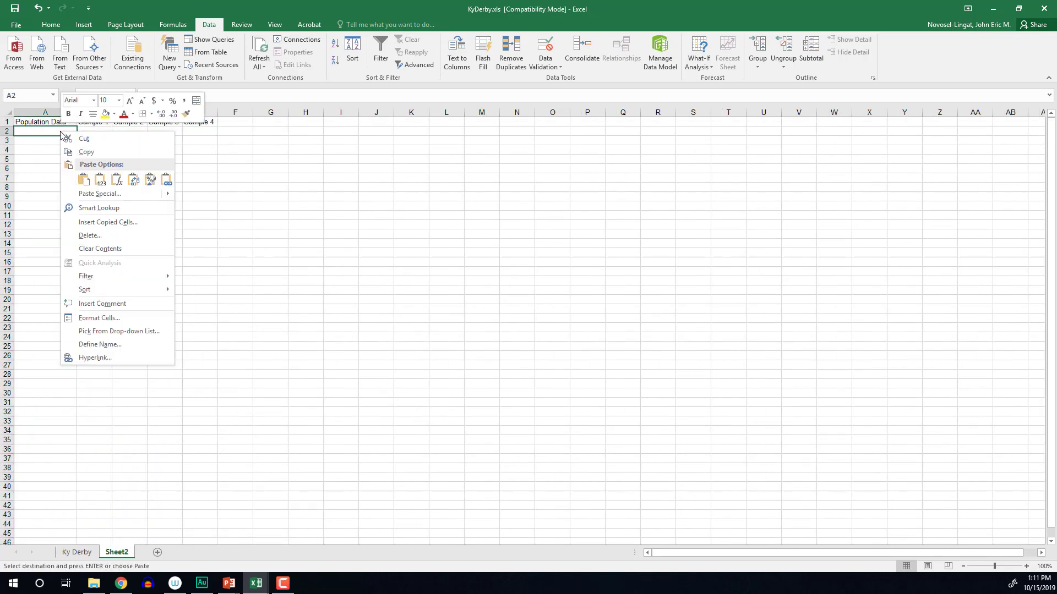
pyautogui.click(84, 180)
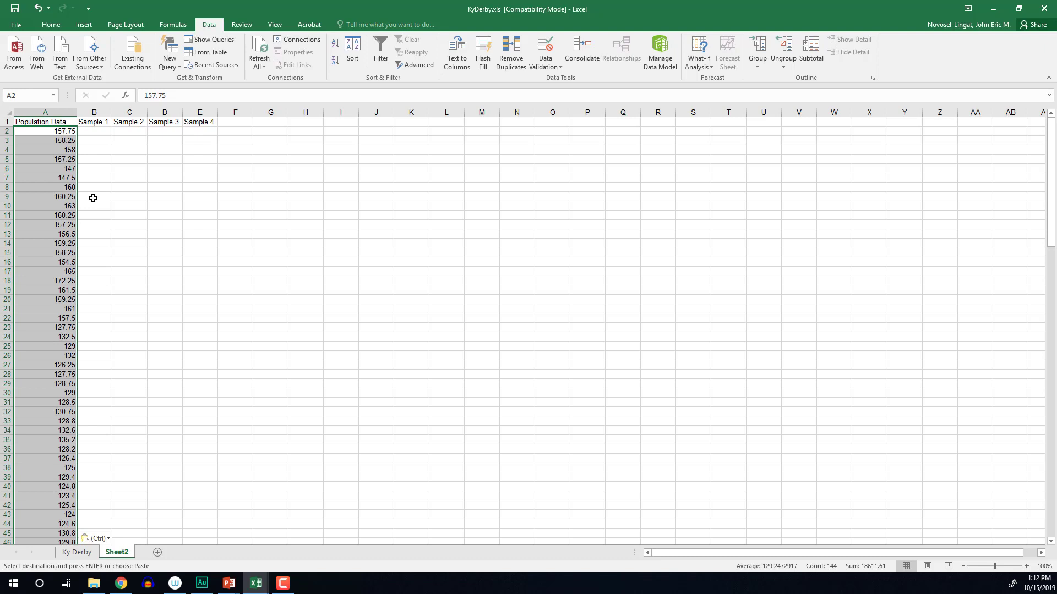
# On Ky Derby, enter the heading 'Random #' in D1 and widen column D
pyautogui.click(82, 553)
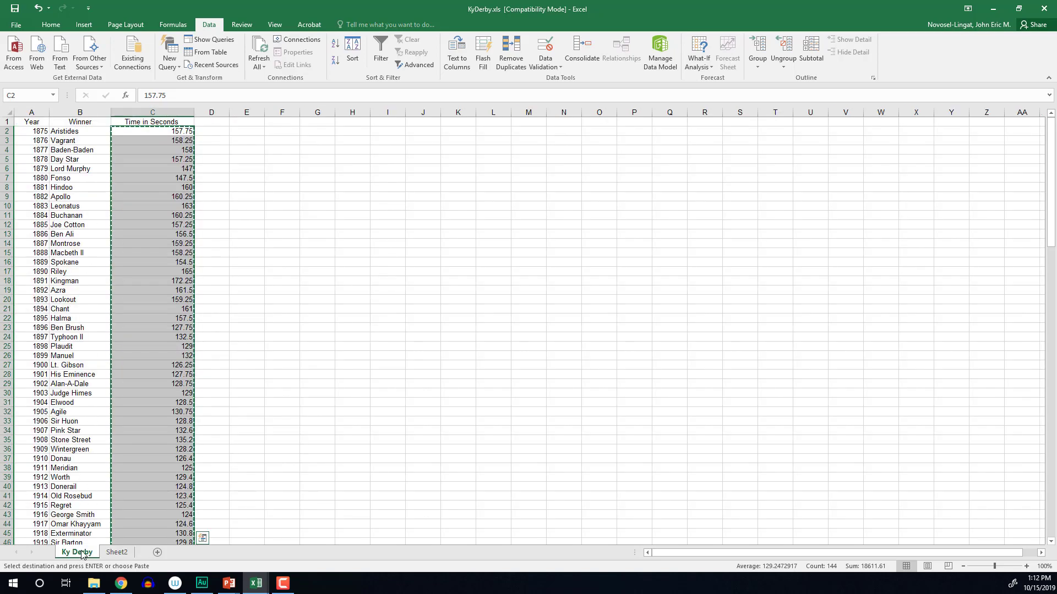
pyautogui.click(244, 170)
pyautogui.click(213, 130)
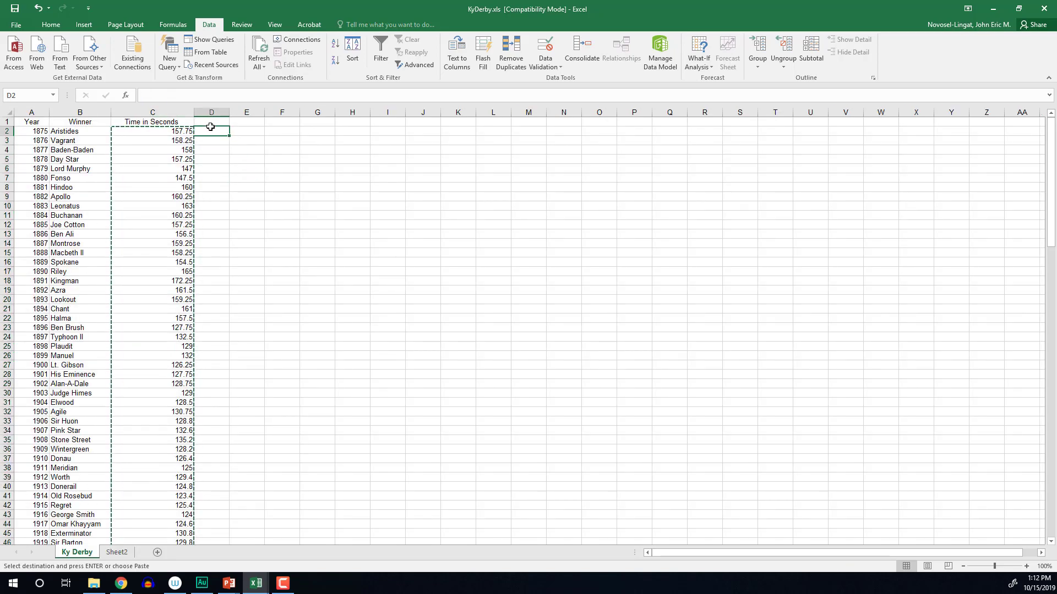
pyautogui.click(210, 123)
pyautogui.write('Ran')
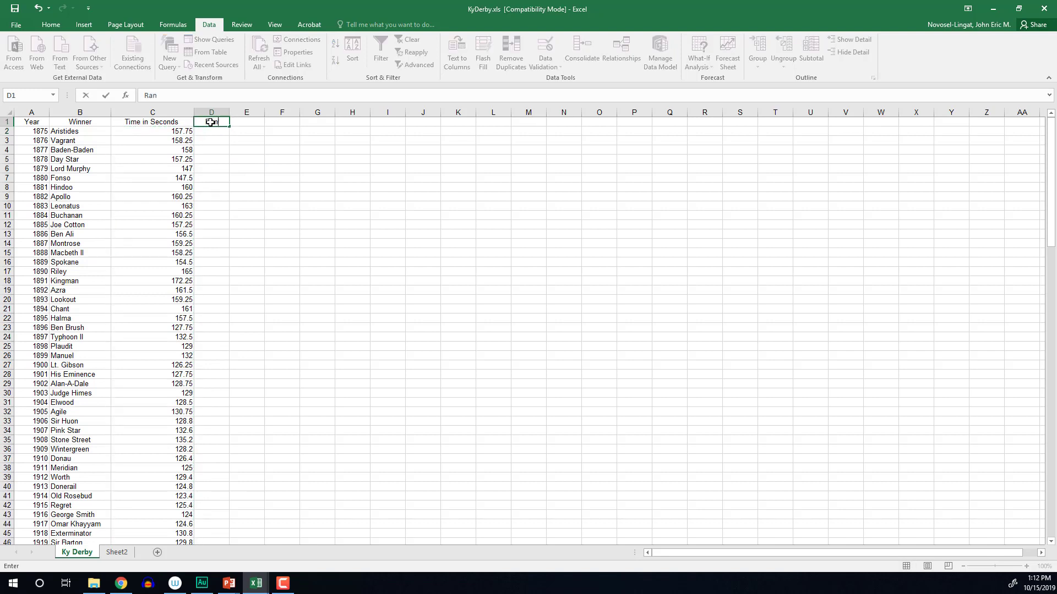
pyautogui.write('dom #')
pyautogui.click(166, 197)
pyautogui.click(161, 234)
pyautogui.click(154, 299)
pyautogui.click(145, 373)
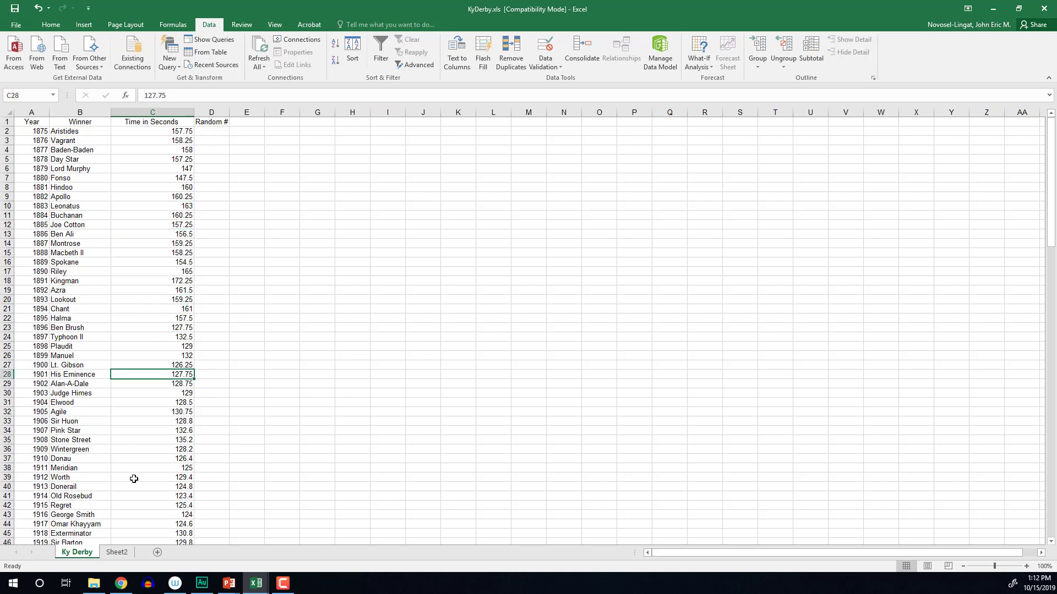
pyautogui.click(134, 479)
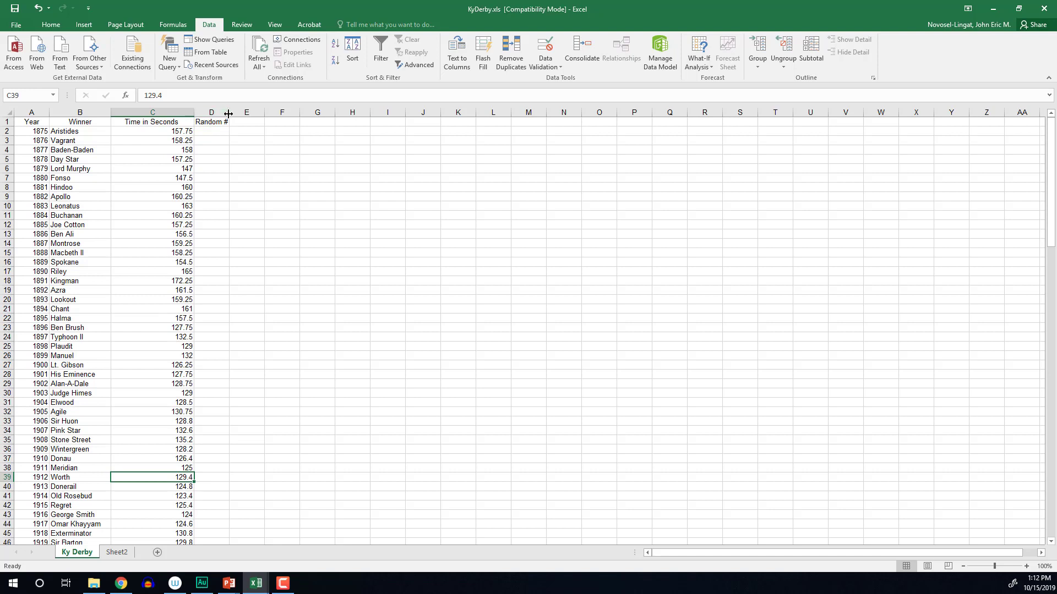
pyautogui.moveTo(229, 113); pyautogui.dragTo(238, 112)
pyautogui.click(219, 132)
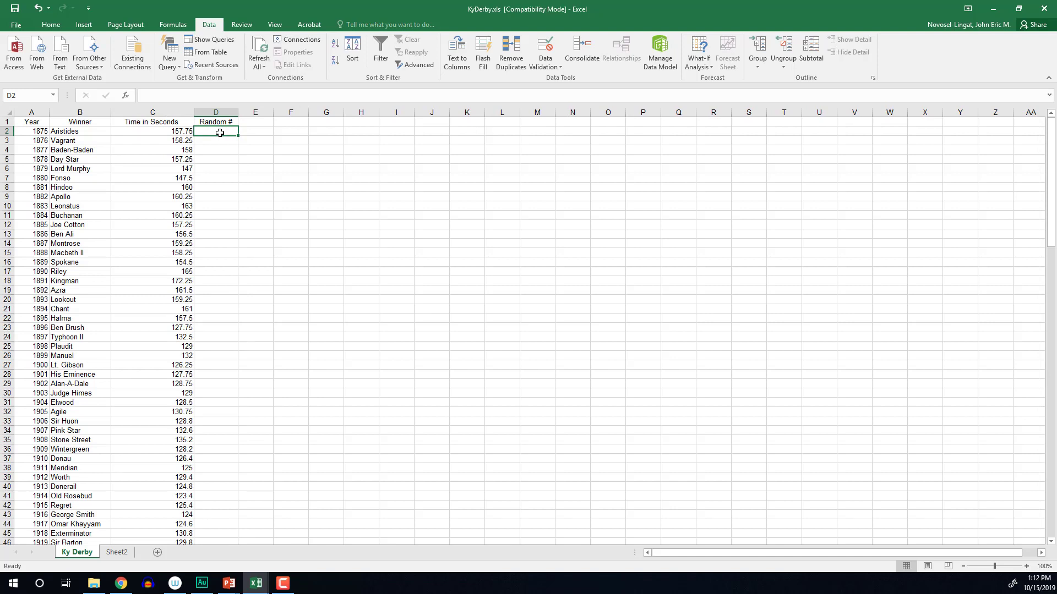
# Enter =RAND() in D2 and fill it down through D145
pyautogui.write('=')
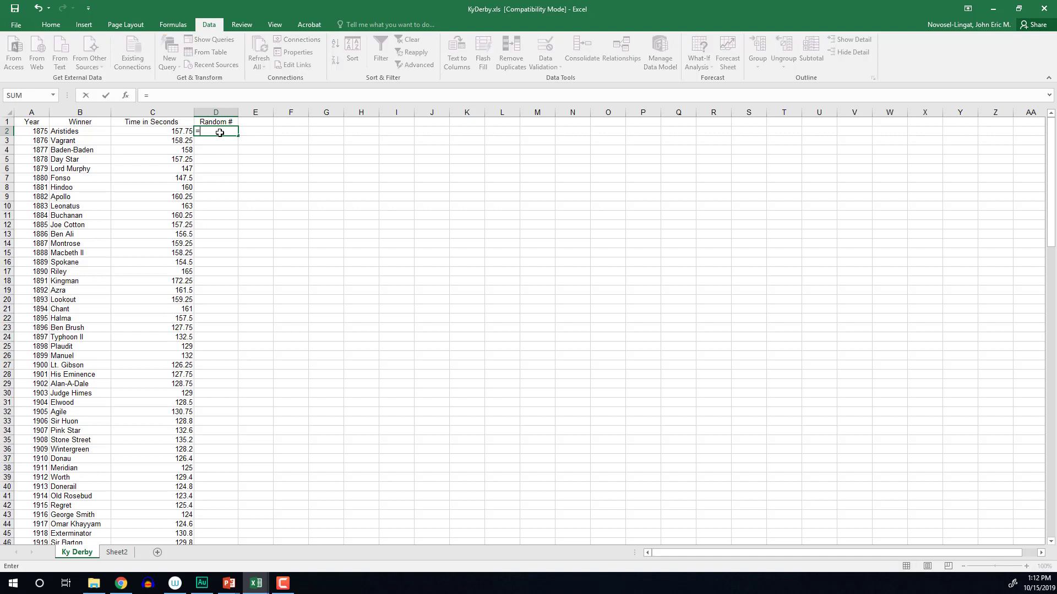
pyautogui.write('ra')
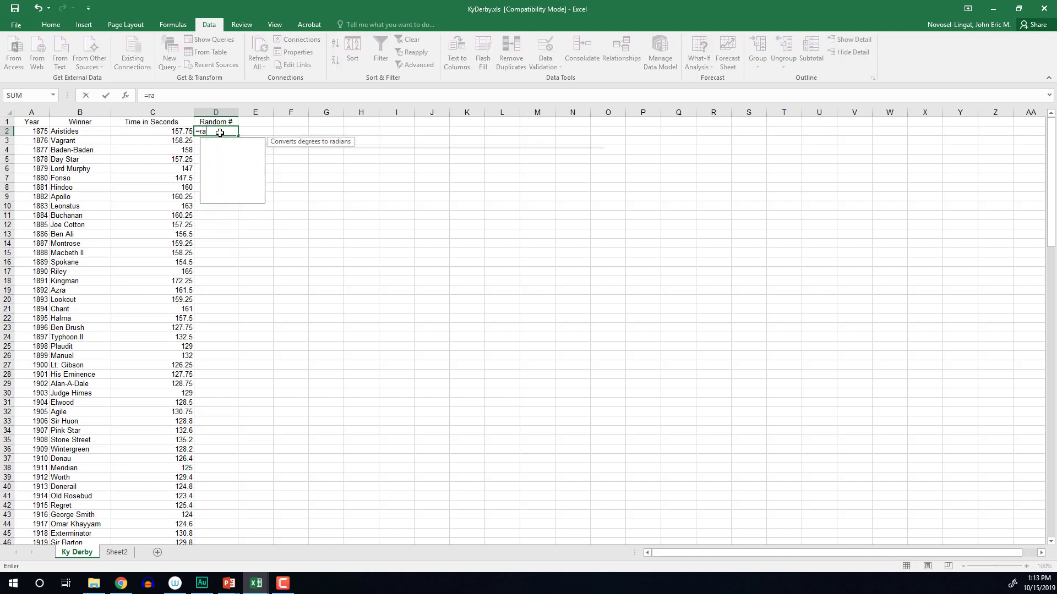
pyautogui.write('nd(')
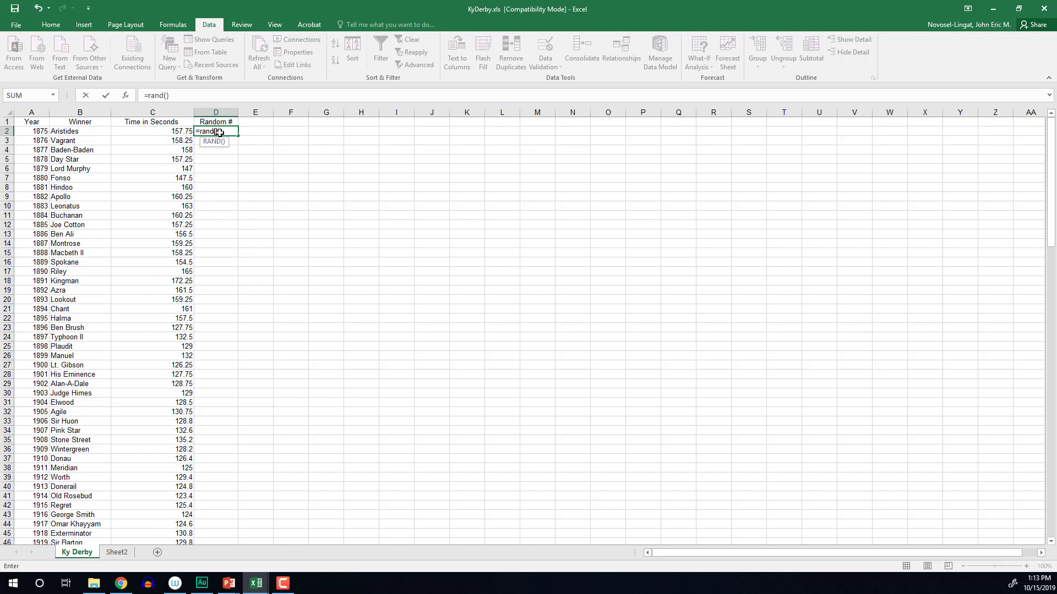
pyautogui.press('Return')
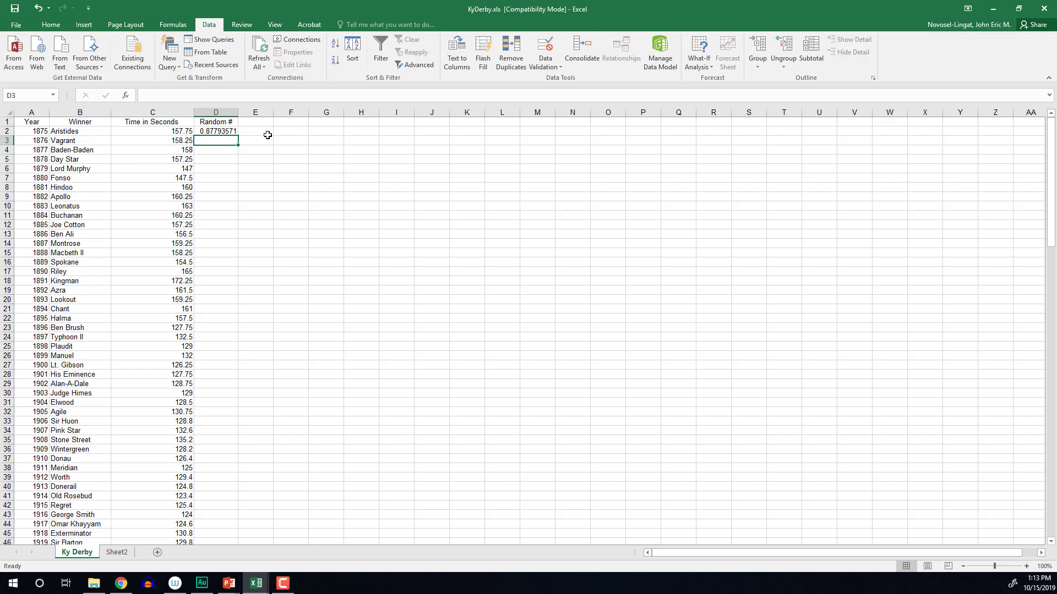
pyautogui.click(228, 131)
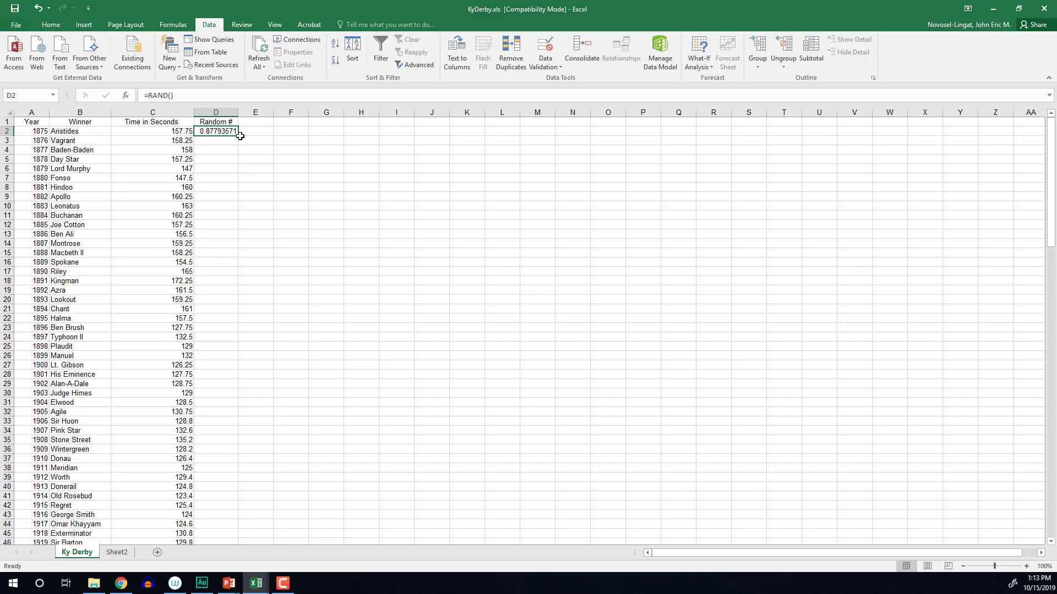
pyautogui.moveTo(239, 135); pyautogui.dragTo(231, 527)
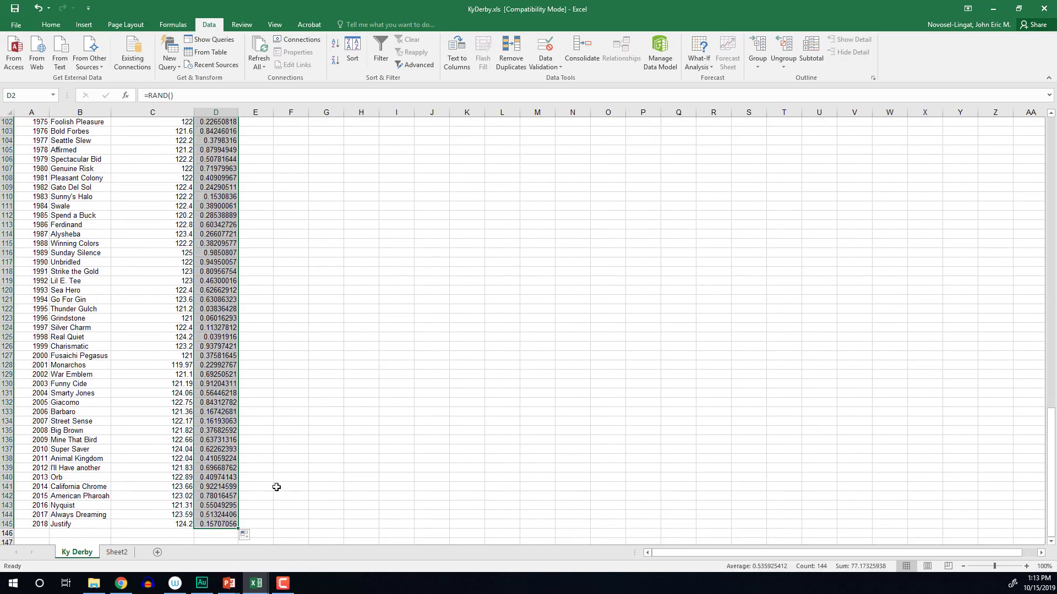
pyautogui.scroll(13, 276, 487)
pyautogui.scroll(20, 276, 487)
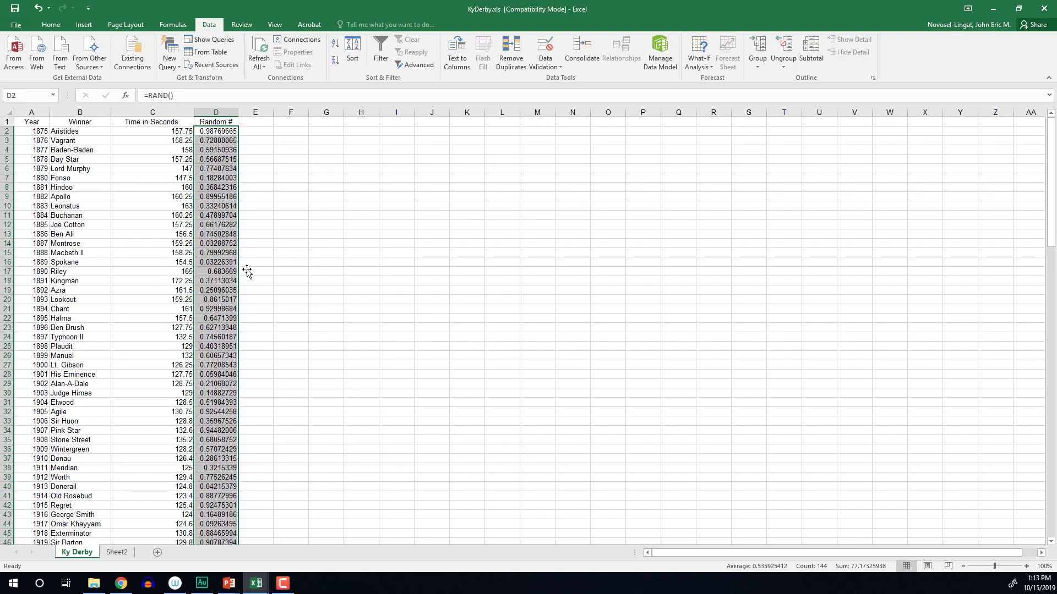
pyautogui.click(221, 263)
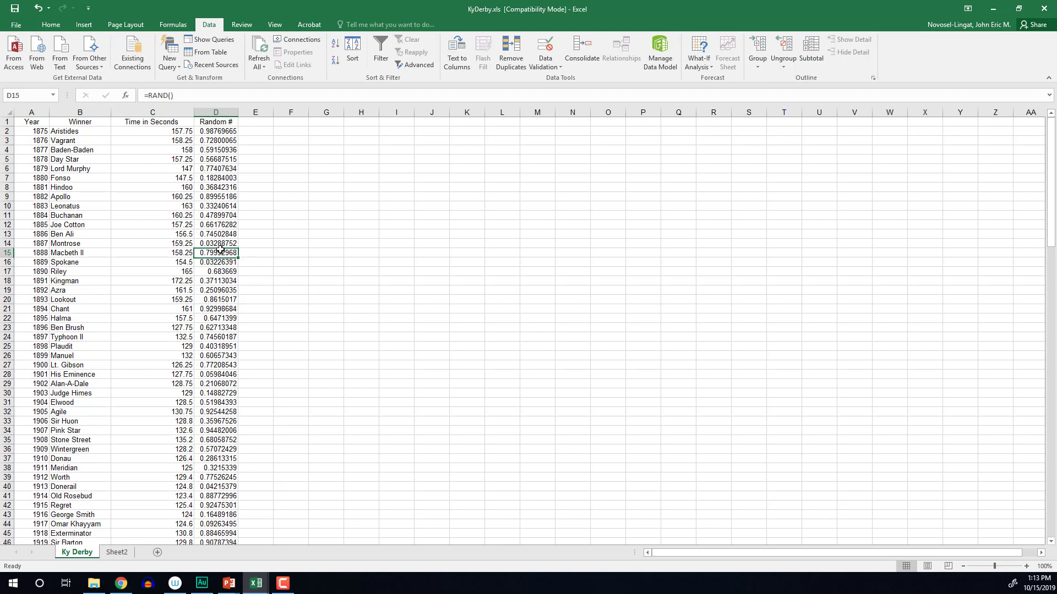
pyautogui.click(217, 216)
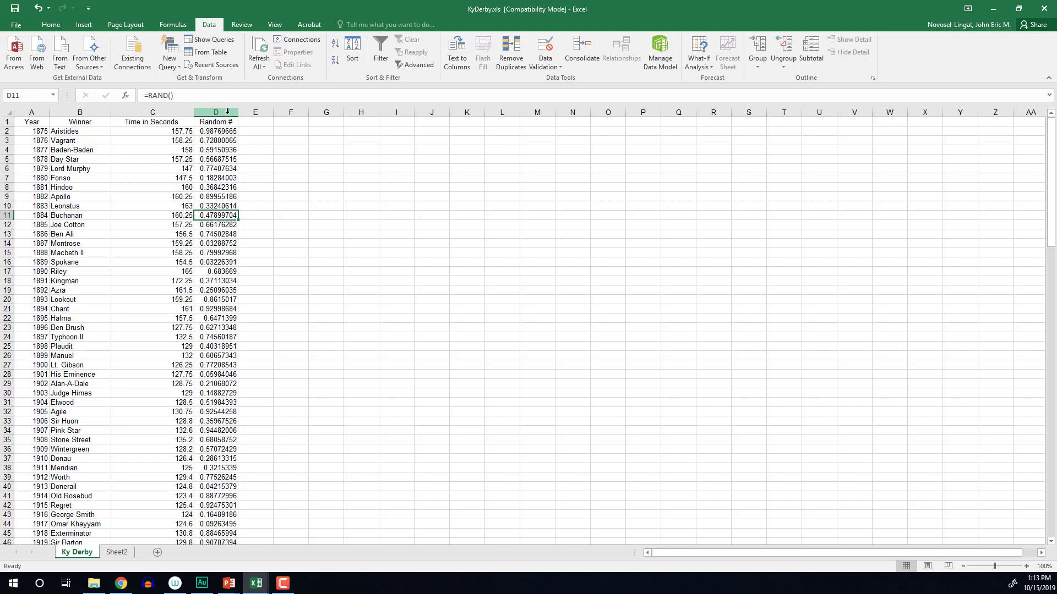
# Copy column D and paste it back over itself as values only
pyautogui.click(227, 112)
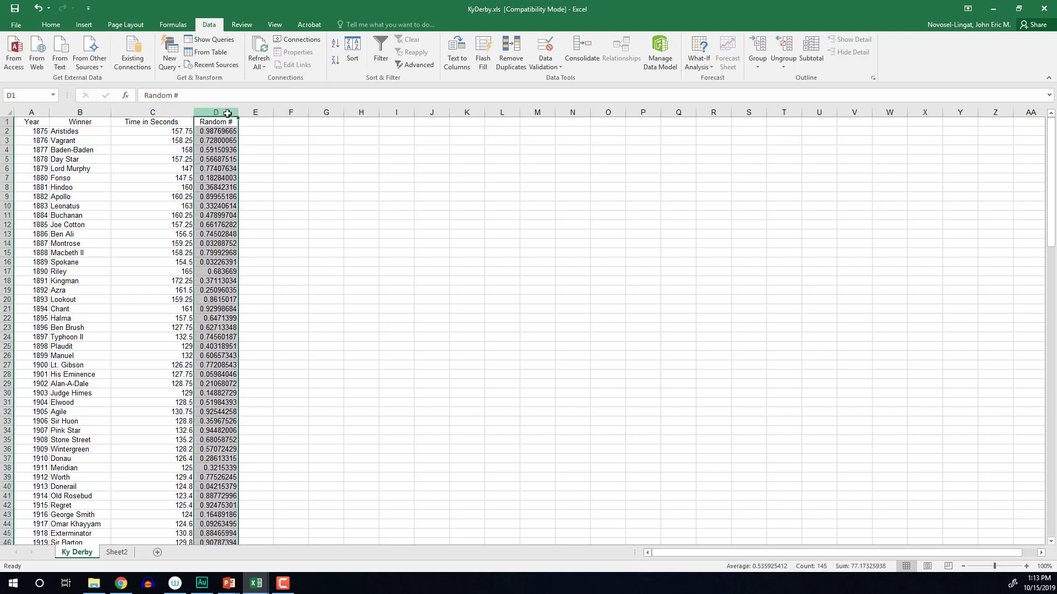
pyautogui.rightClick(214, 191)
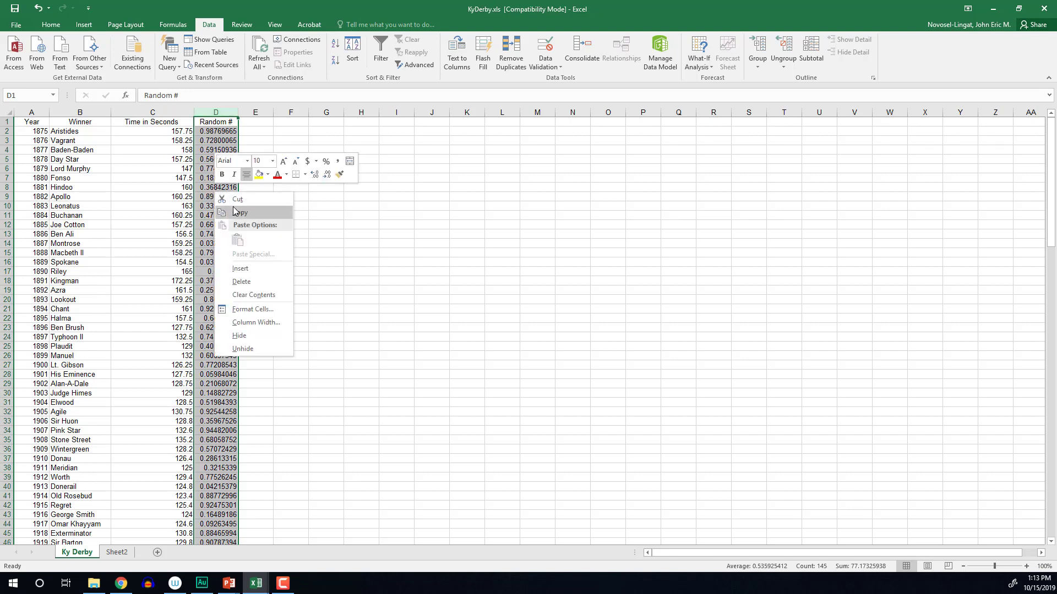
pyautogui.click(234, 209)
pyautogui.rightClick(223, 185)
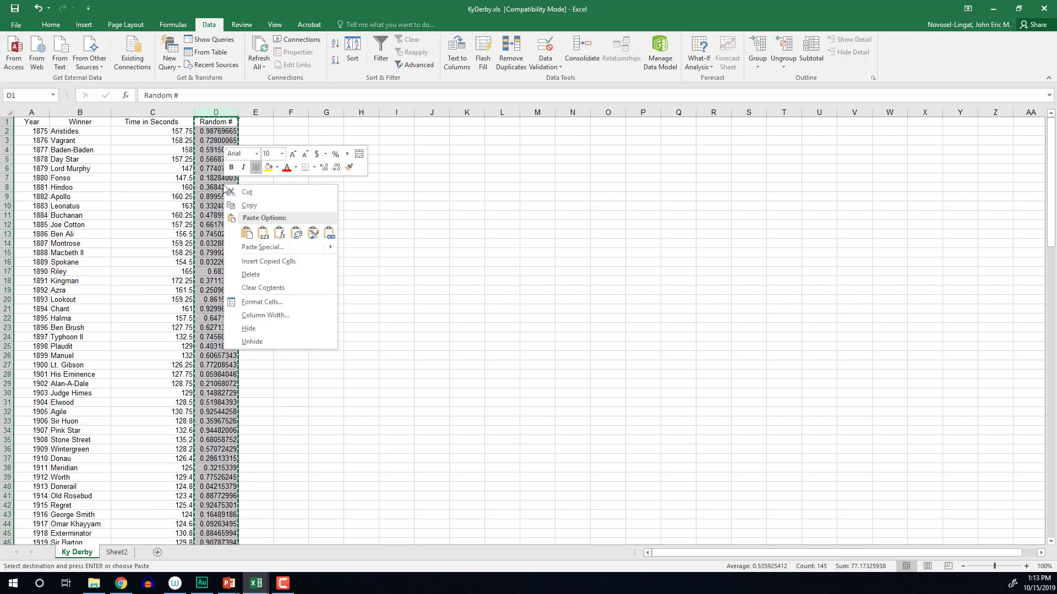
pyautogui.click(264, 235)
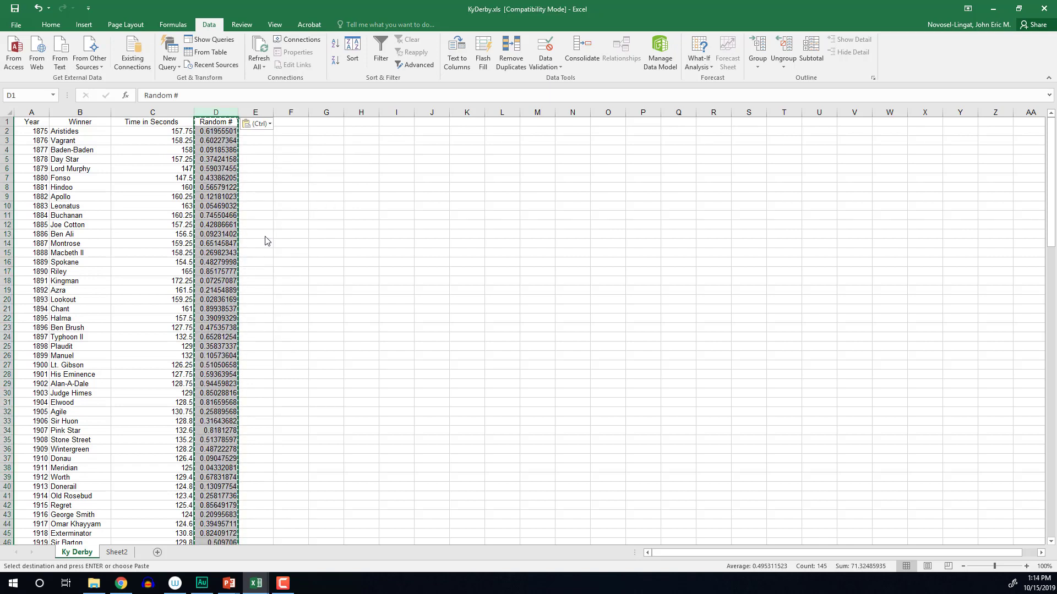
# Check several Random # cells to confirm they hold fixed numbers, not RAND formulas
pyautogui.click(275, 187)
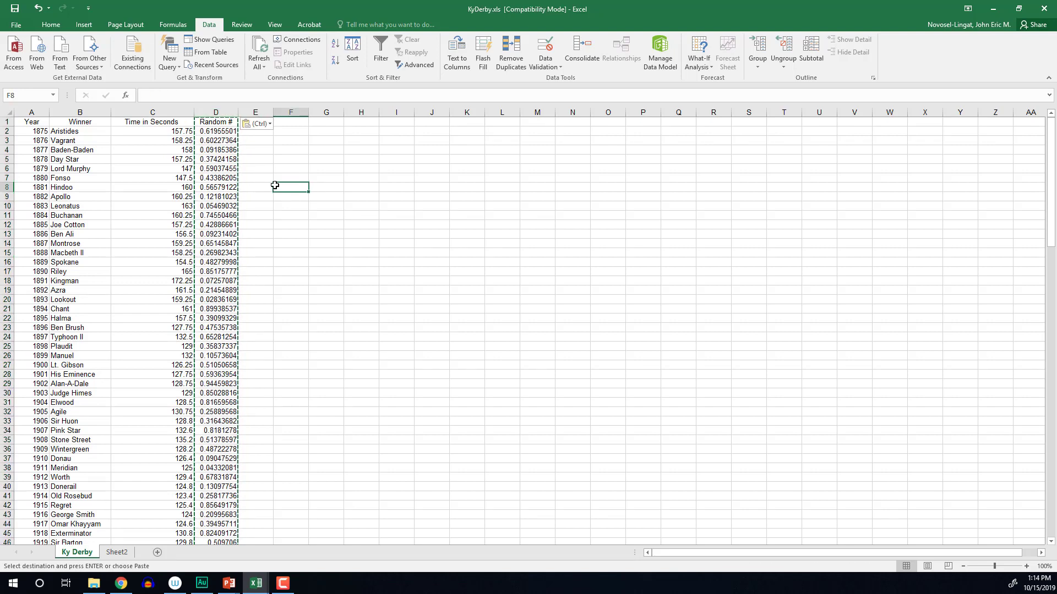
pyautogui.click(211, 187)
pyautogui.click(210, 207)
pyautogui.click(210, 234)
pyautogui.click(210, 271)
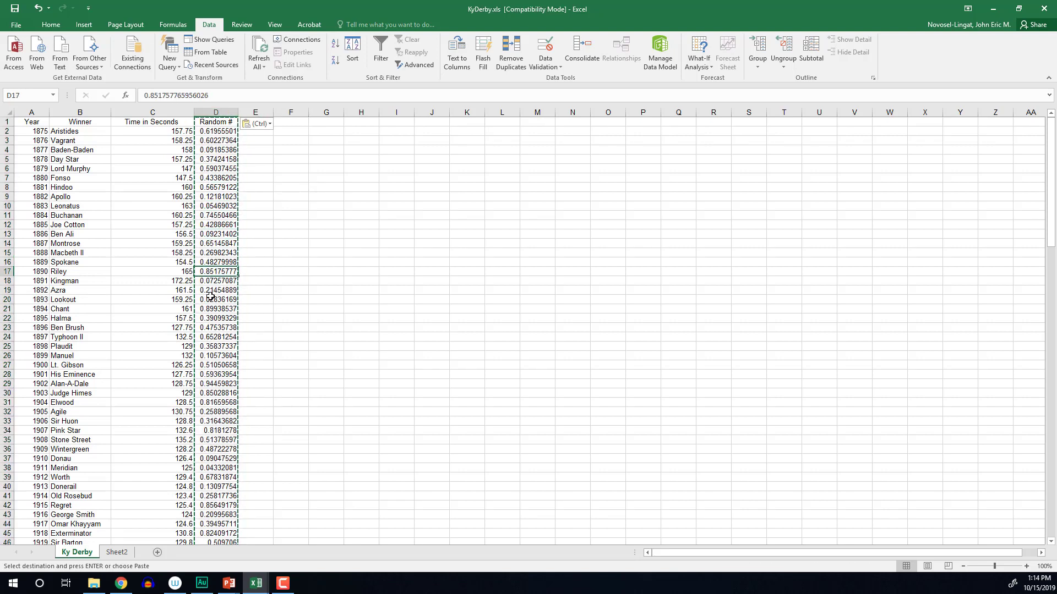
pyautogui.click(210, 309)
pyautogui.click(211, 374)
pyautogui.click(211, 423)
pyautogui.click(219, 473)
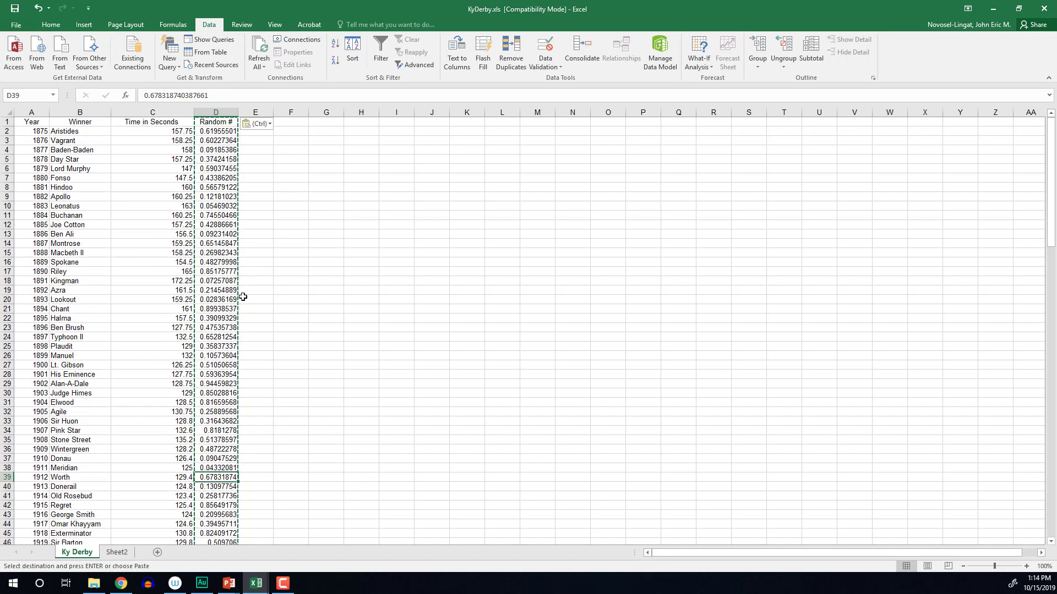
pyautogui.click(229, 208)
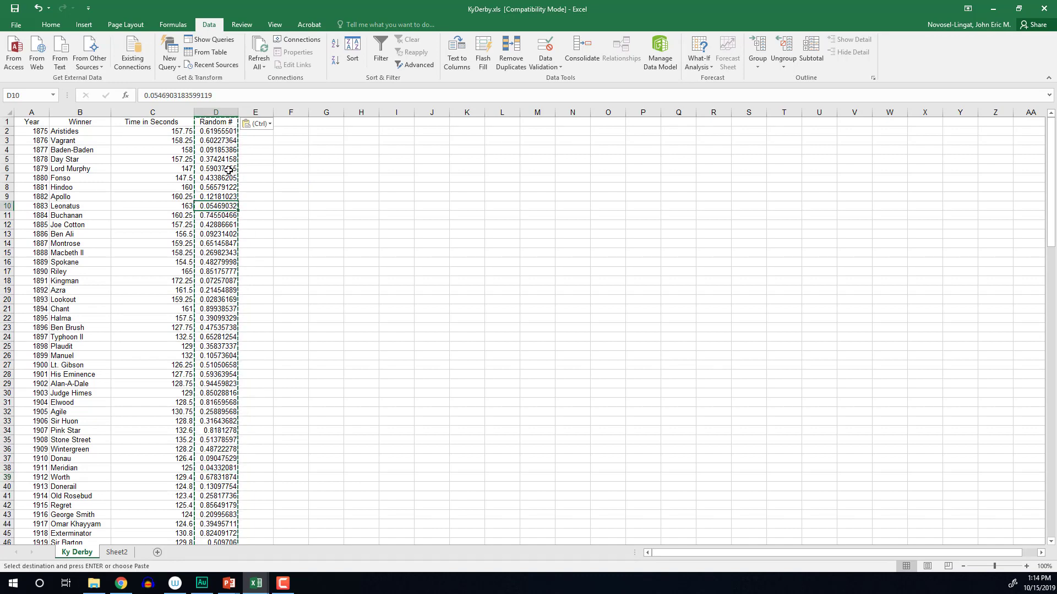
pyautogui.click(226, 112)
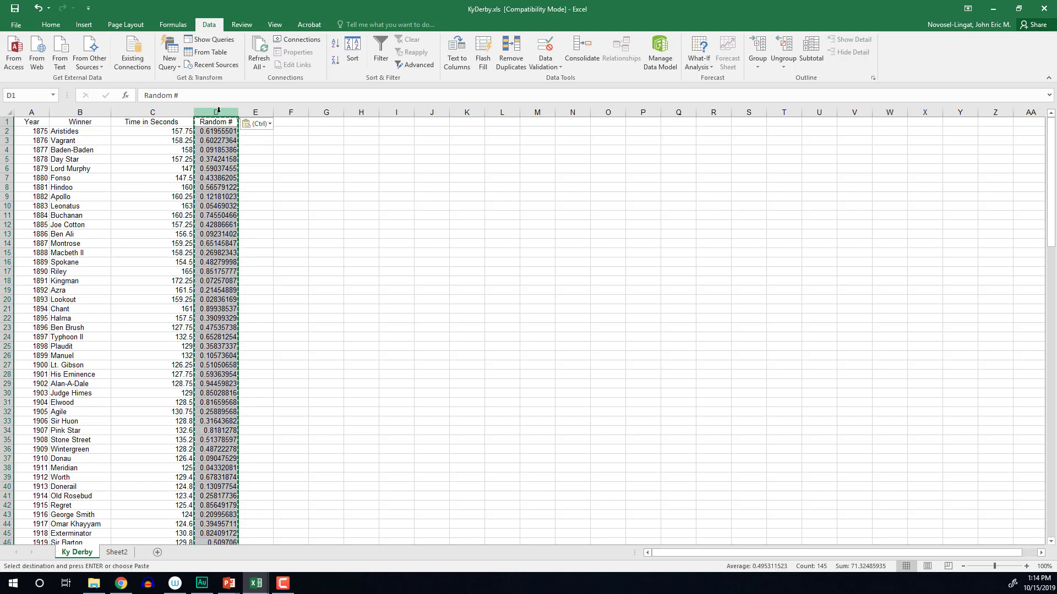
# Sort the table, expanding to Year, Winner and Time columns, by Random # smallest to largest
pyautogui.click(354, 54)
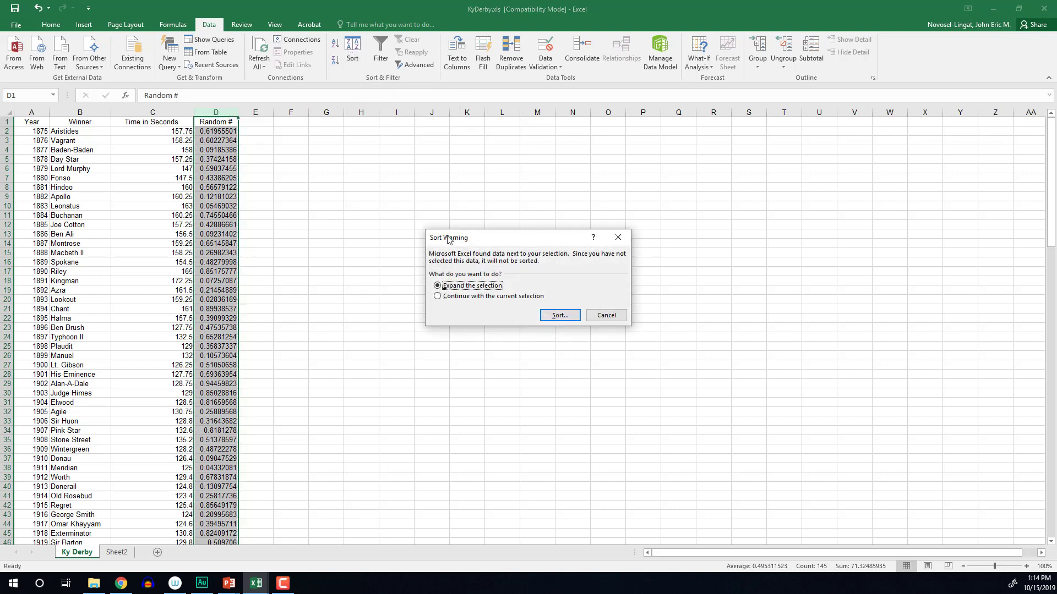
pyautogui.click(559, 315)
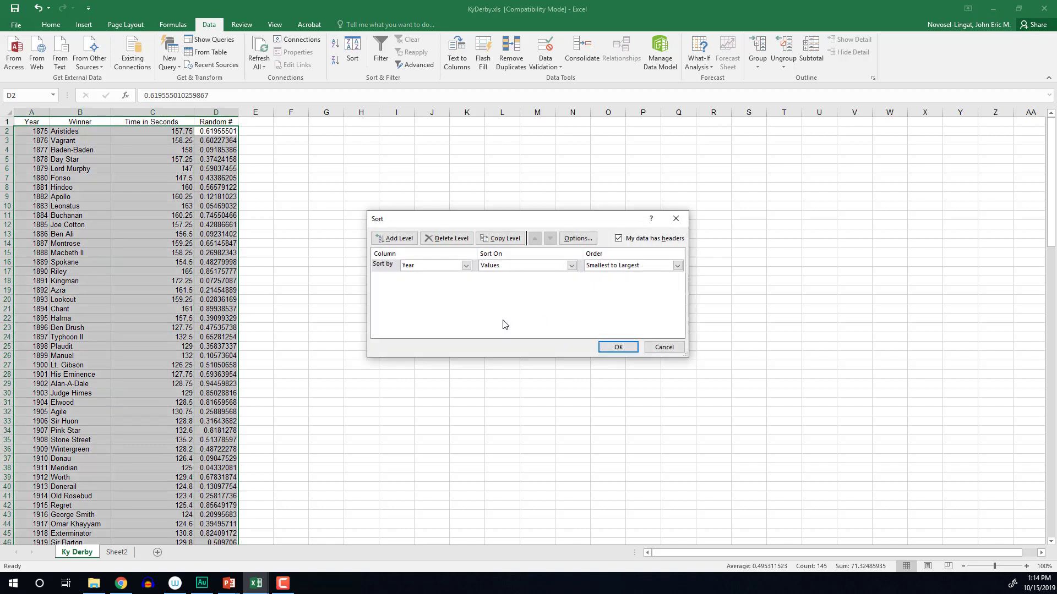
pyautogui.click(466, 265)
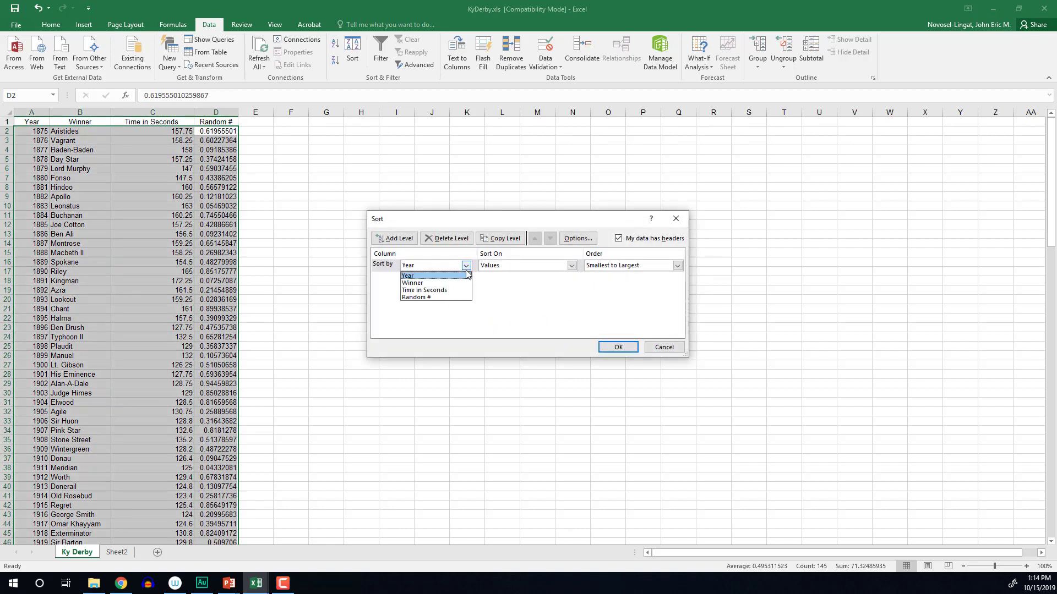
pyautogui.click(465, 298)
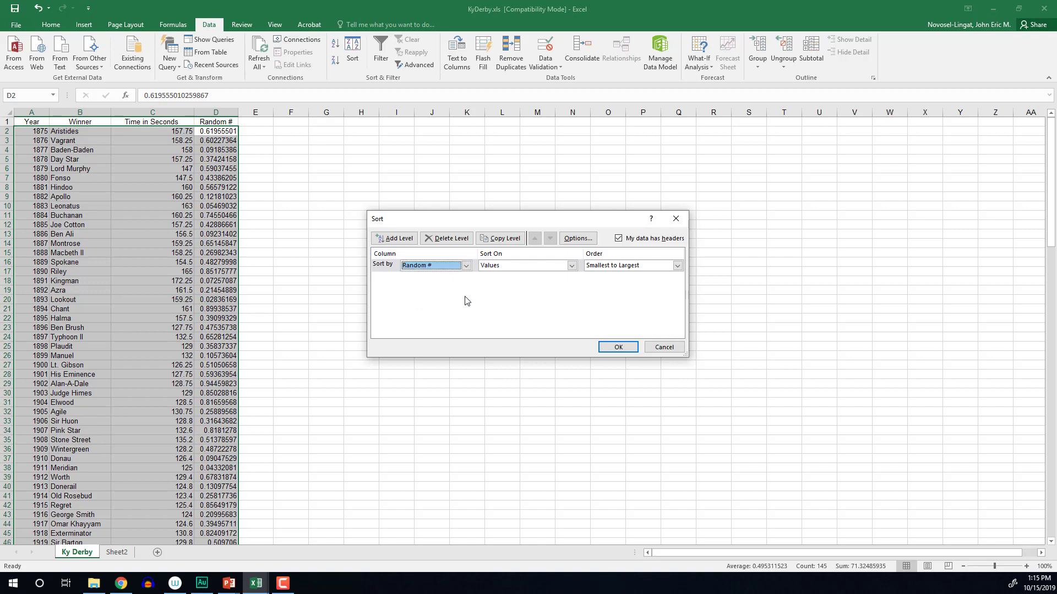
pyautogui.click(625, 353)
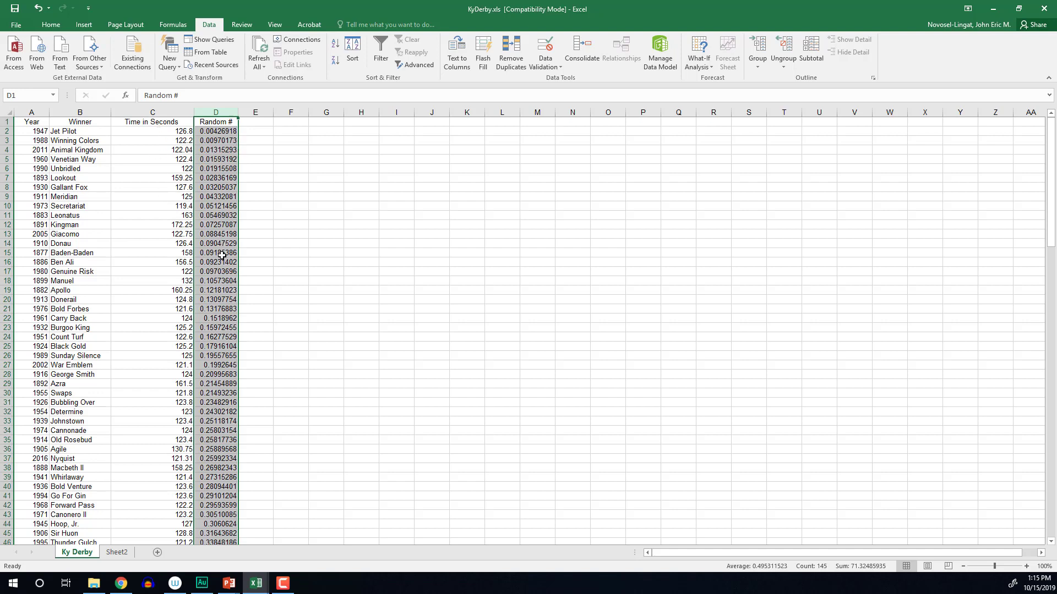
# Copy the first 30 shuffled winning times, C2:C31, and switch to Sheet2
pyautogui.click(141, 132)
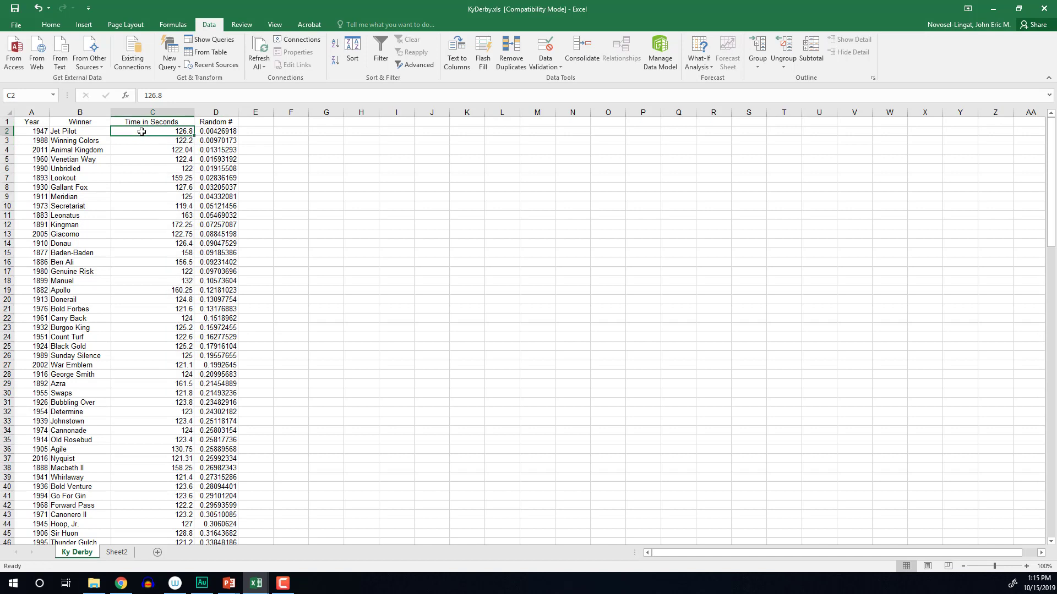
pyautogui.moveTo(141, 131); pyautogui.dragTo(153, 400)
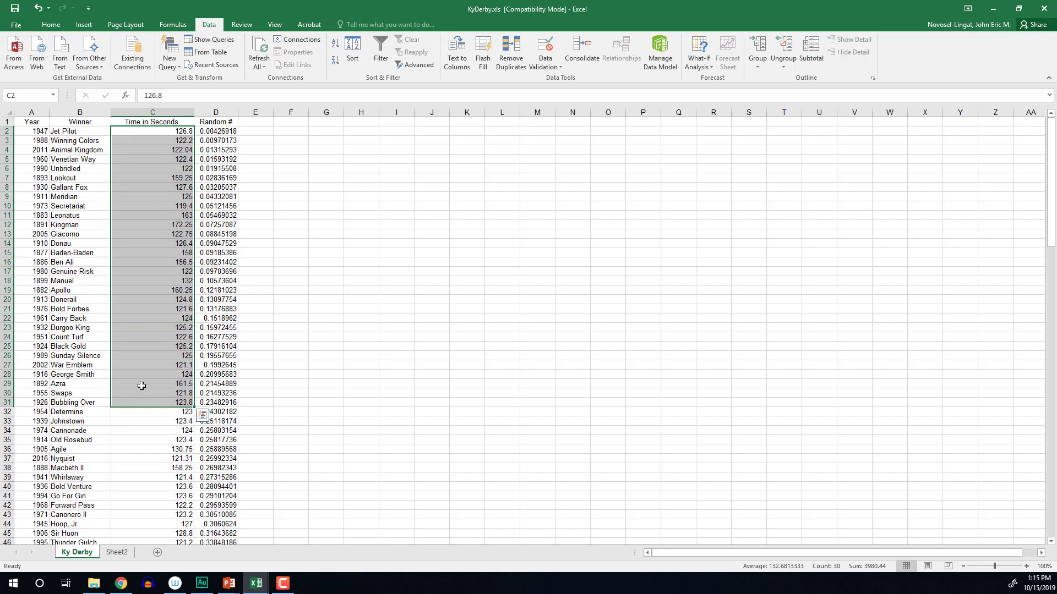
pyautogui.rightClick(142, 360)
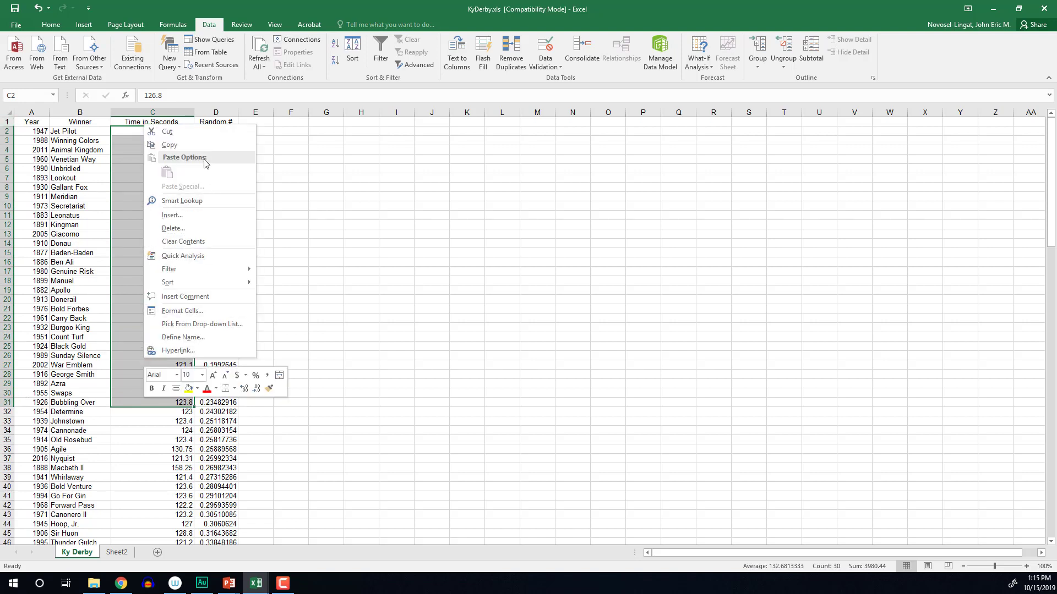
pyautogui.click(200, 144)
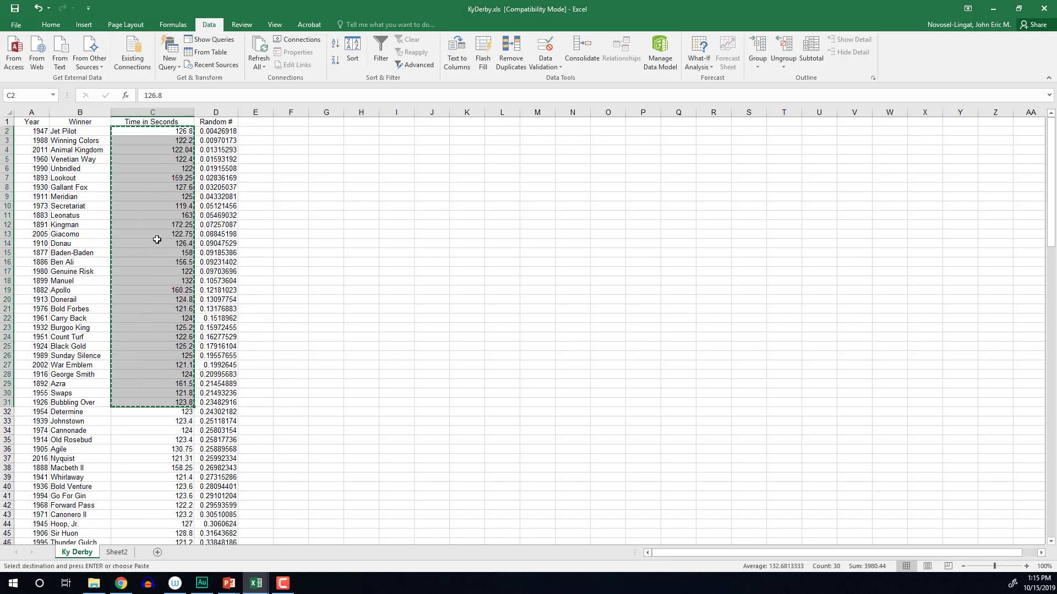
pyautogui.click(117, 553)
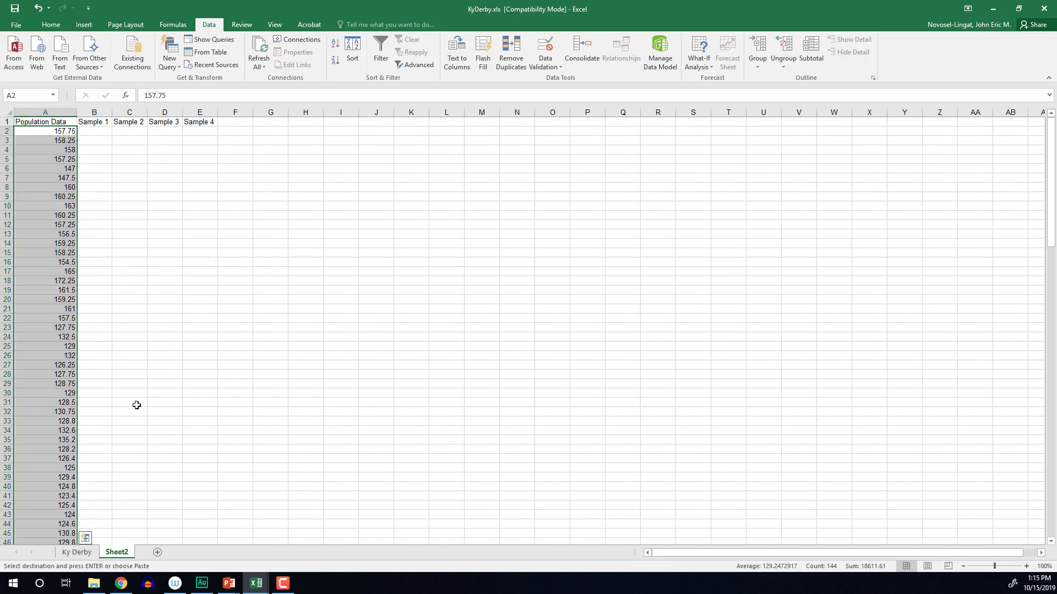
# Paste the 30 copied times into B2:B31 under Sample 1, then return to Ky Derby
pyautogui.click(104, 133)
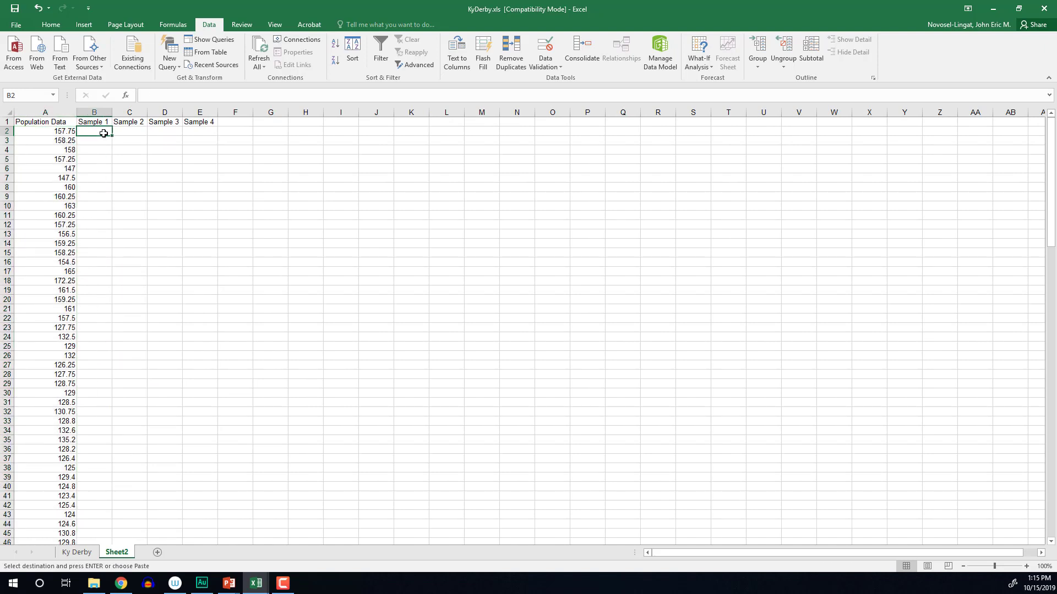
pyautogui.rightClick(103, 133)
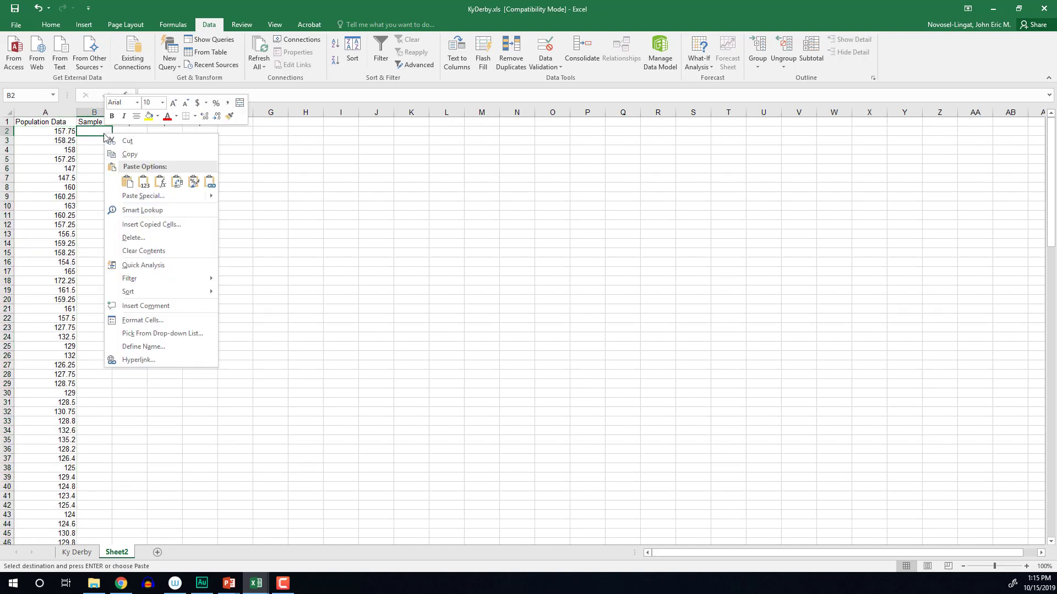
pyautogui.click(127, 181)
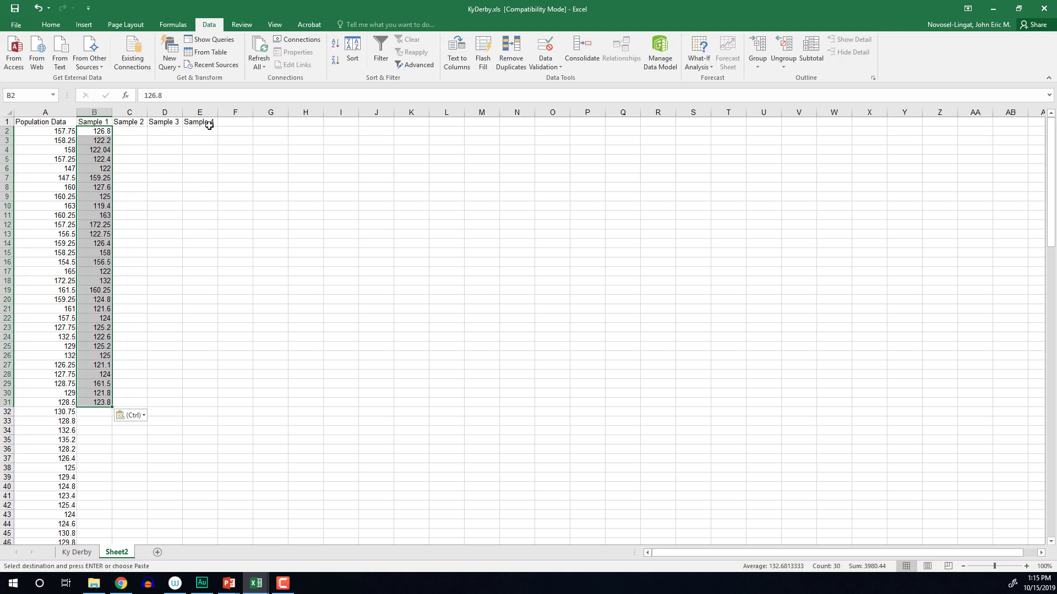
pyautogui.click(81, 554)
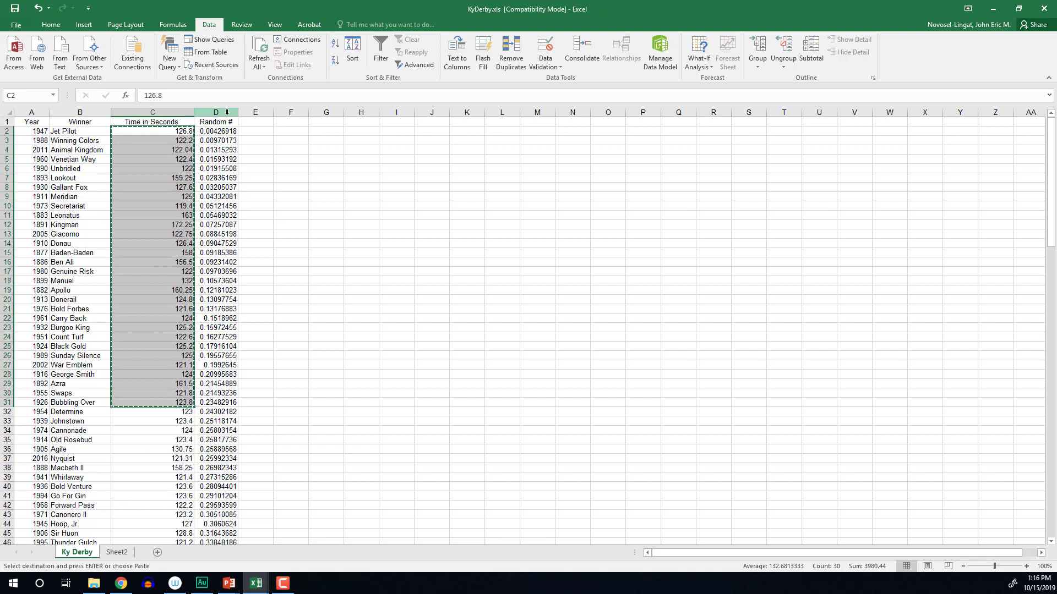
# Delete column D, the Random # column, from the Ky Derby sheet
pyautogui.click(227, 112)
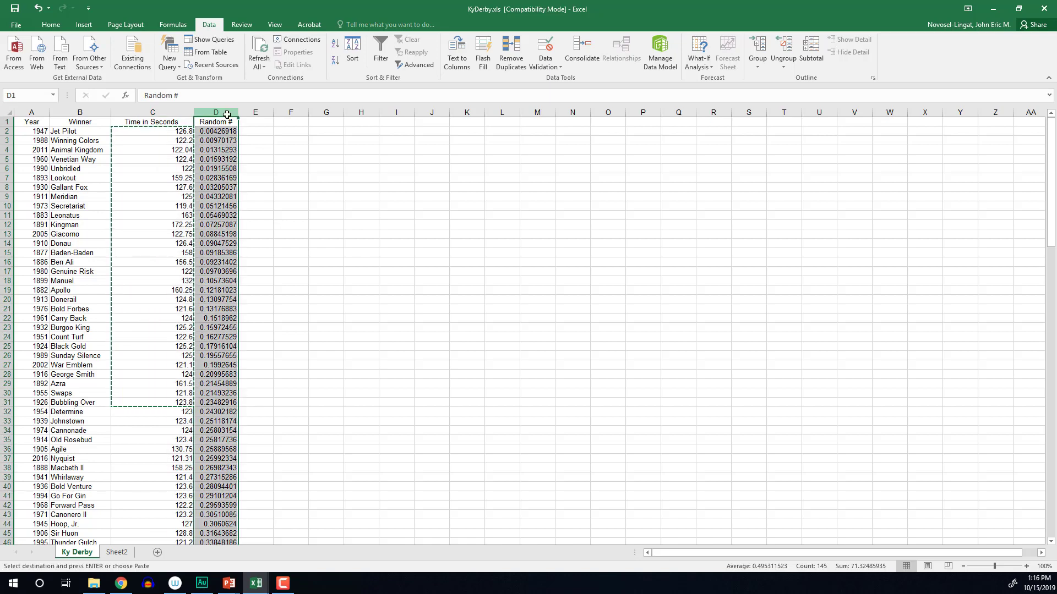
pyautogui.rightClick(228, 116)
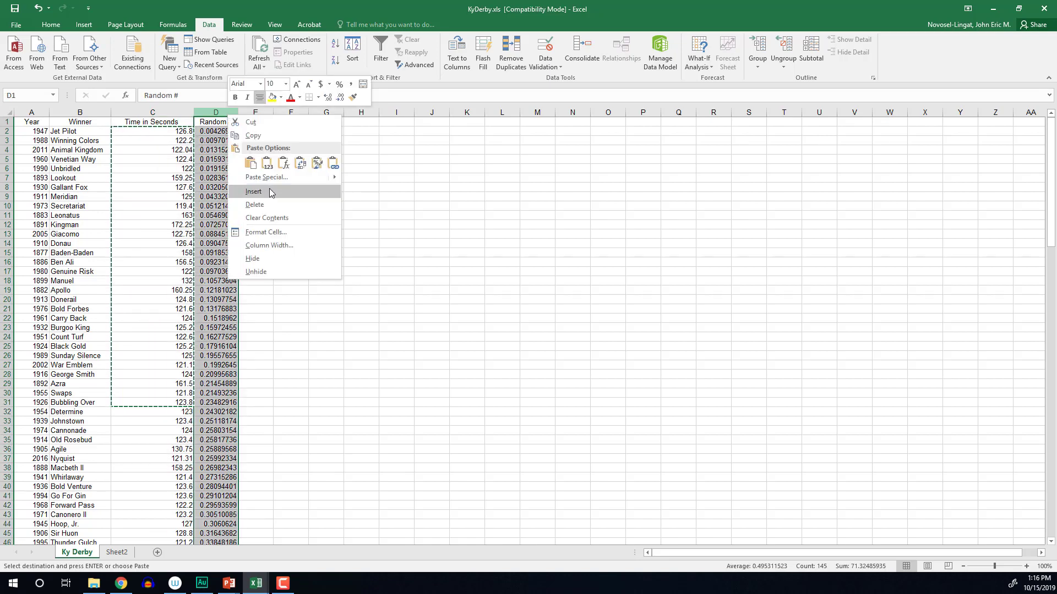
pyautogui.click(269, 204)
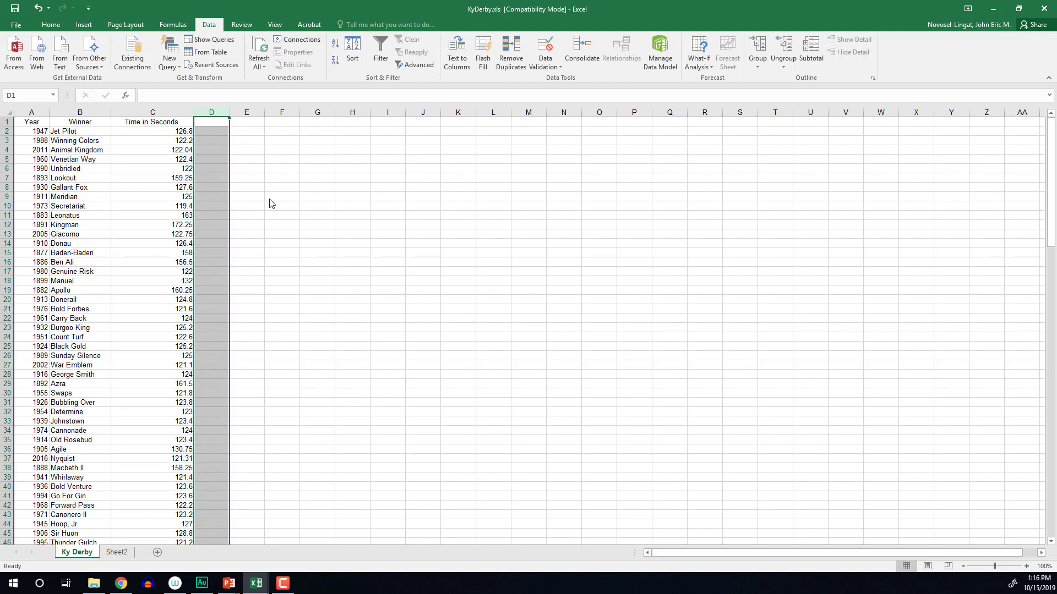
# Sort the whole Ky Derby table by Year, smallest to largest, expanding the selection from column A
pyautogui.click(38, 111)
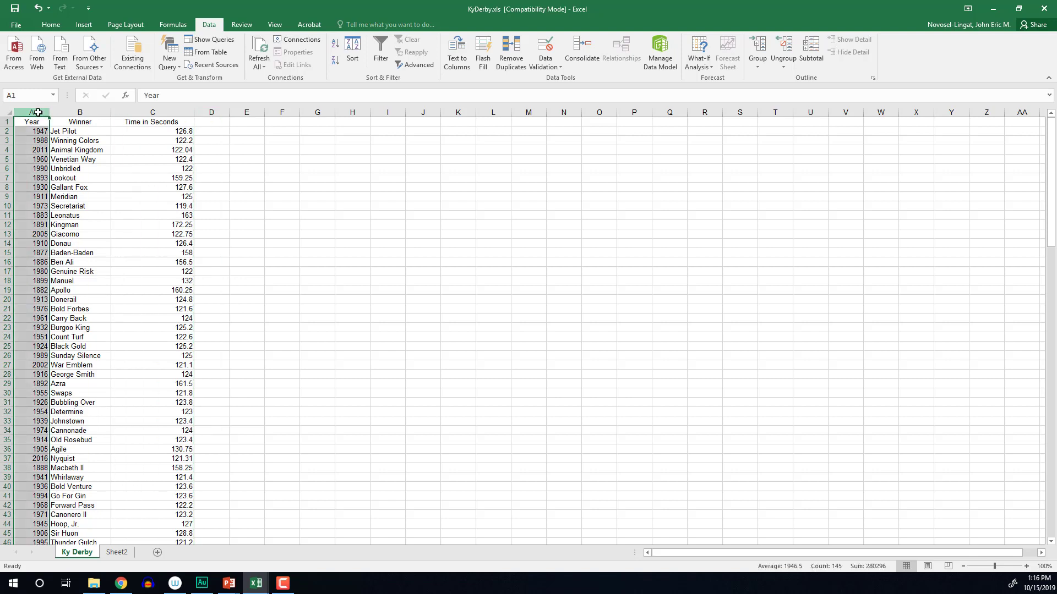
pyautogui.click(353, 53)
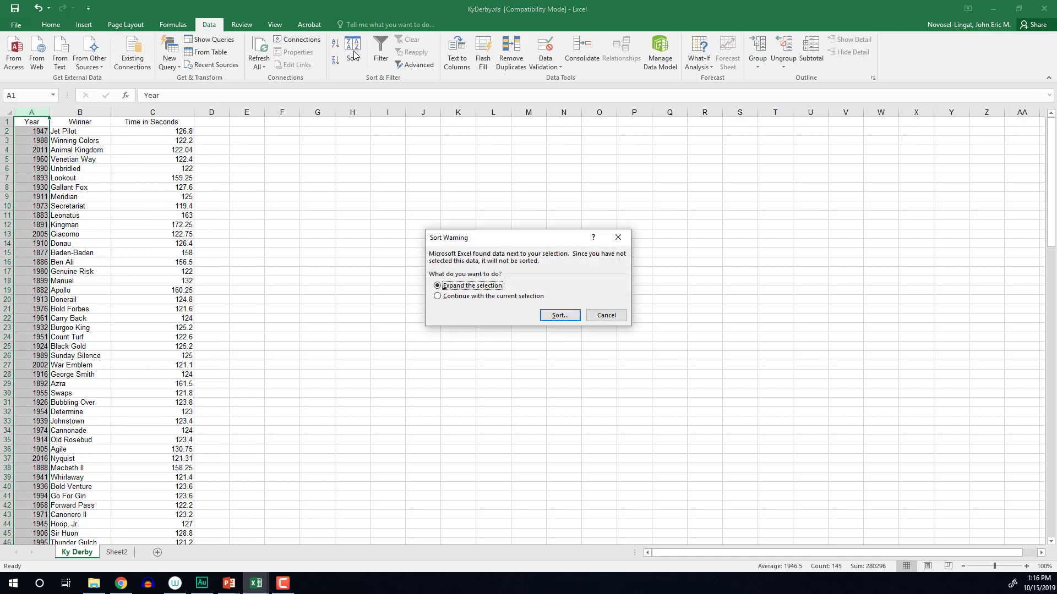
pyautogui.click(559, 316)
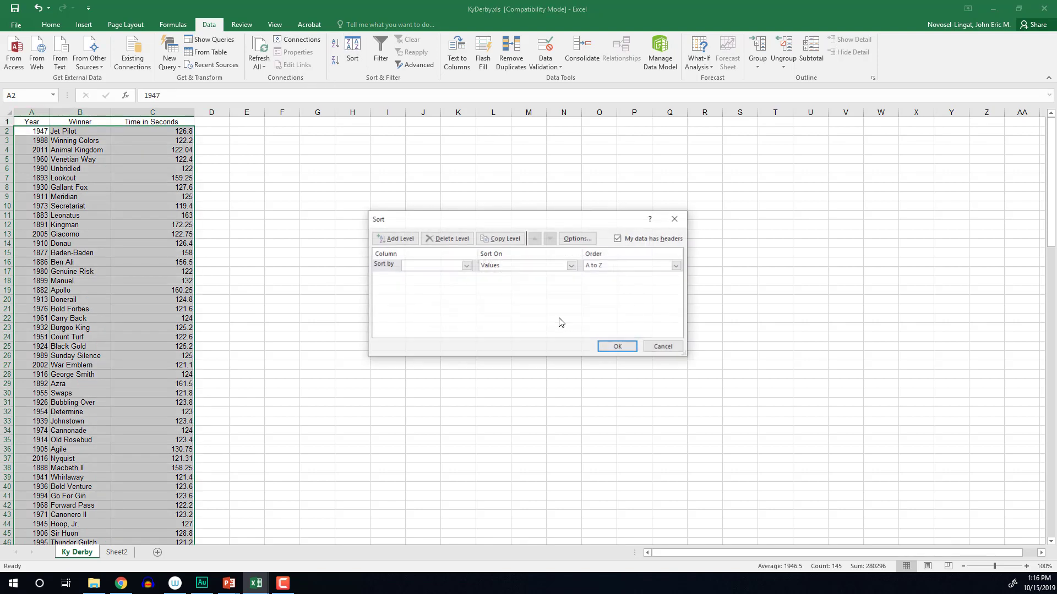
pyautogui.click(465, 266)
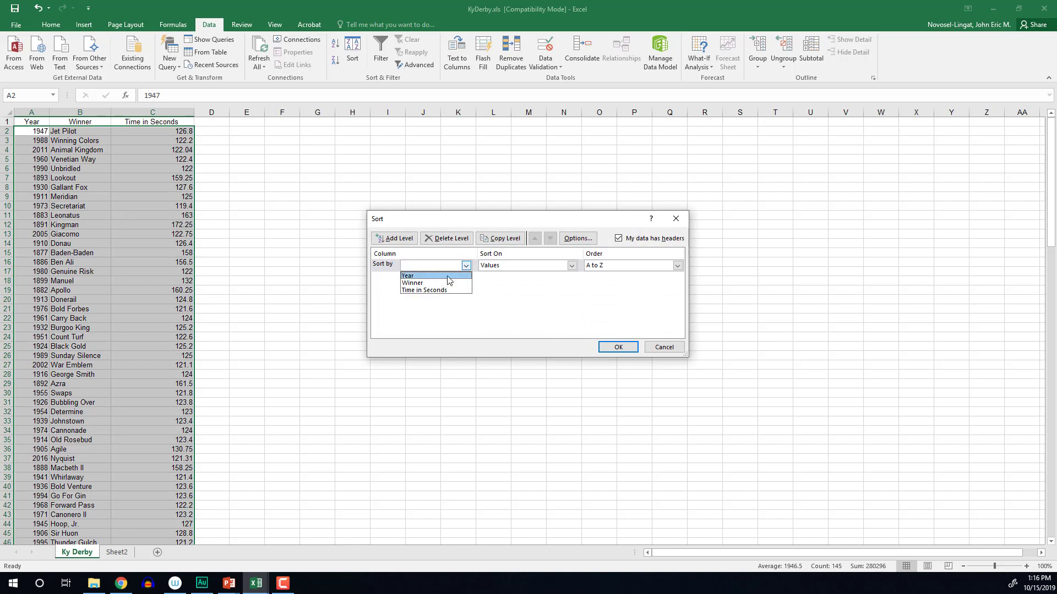
pyautogui.click(447, 276)
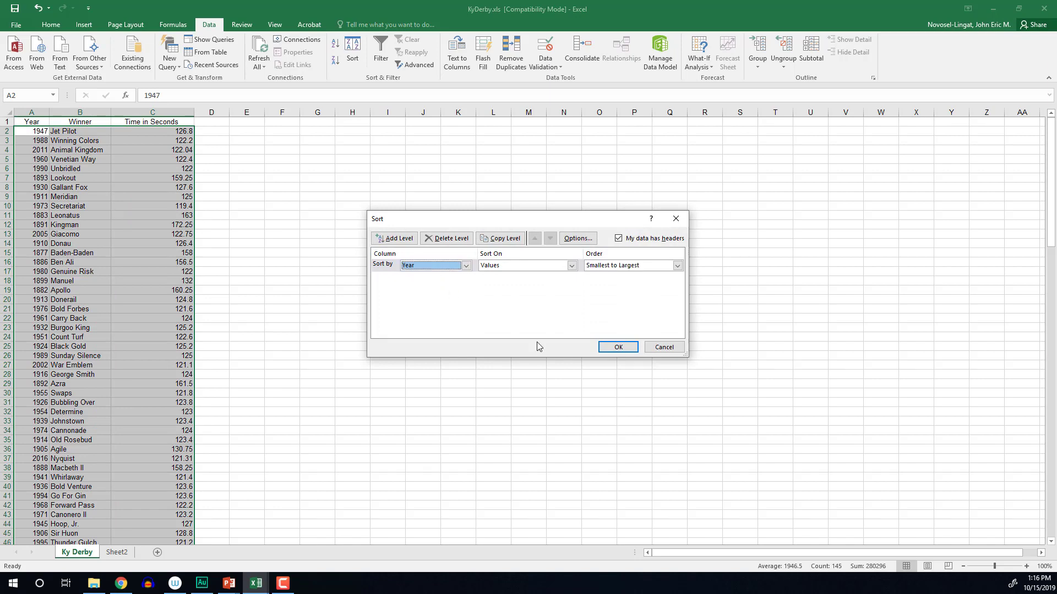
pyautogui.click(627, 350)
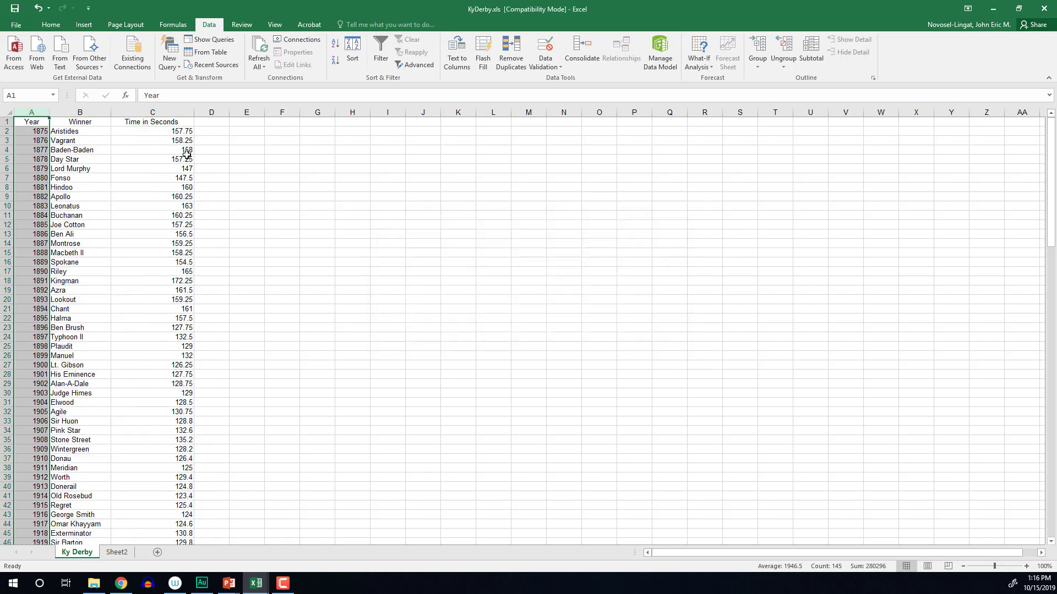